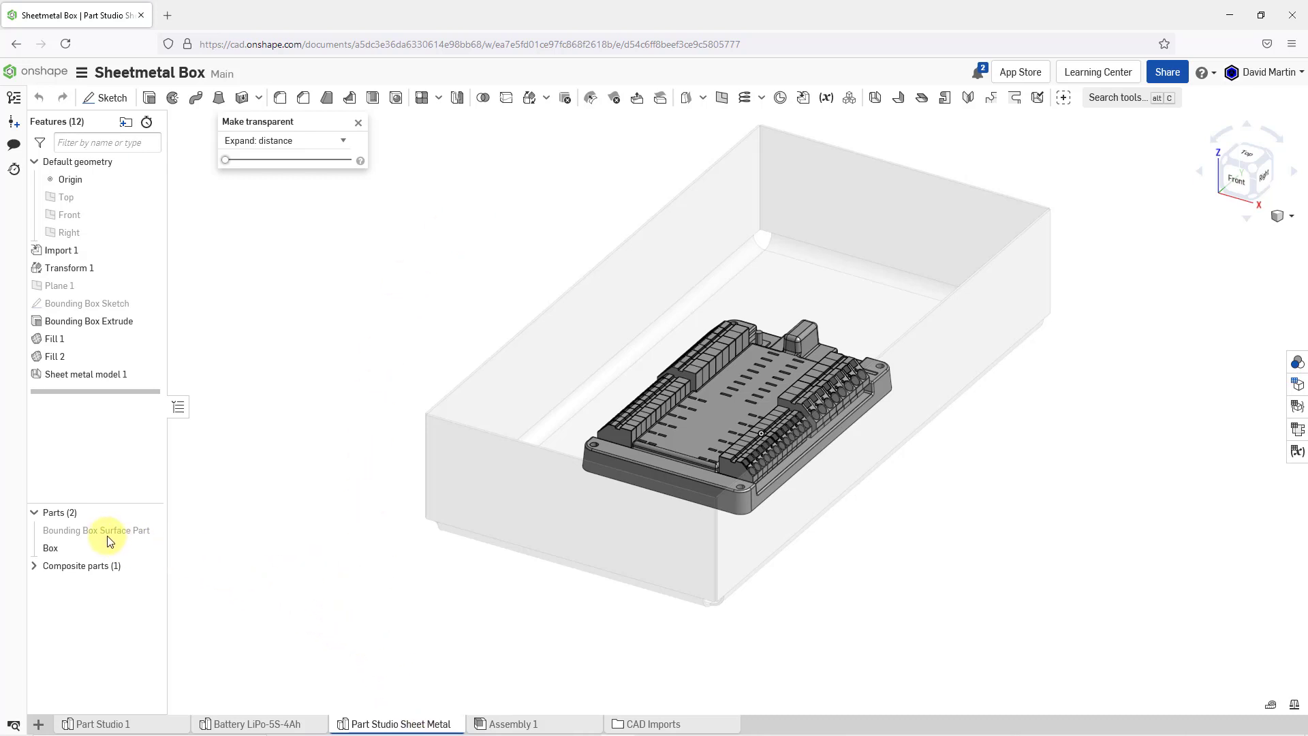
- Expand Composite parts, highlight the Power Distribution Board, then clear the selection
left_click(34, 565)
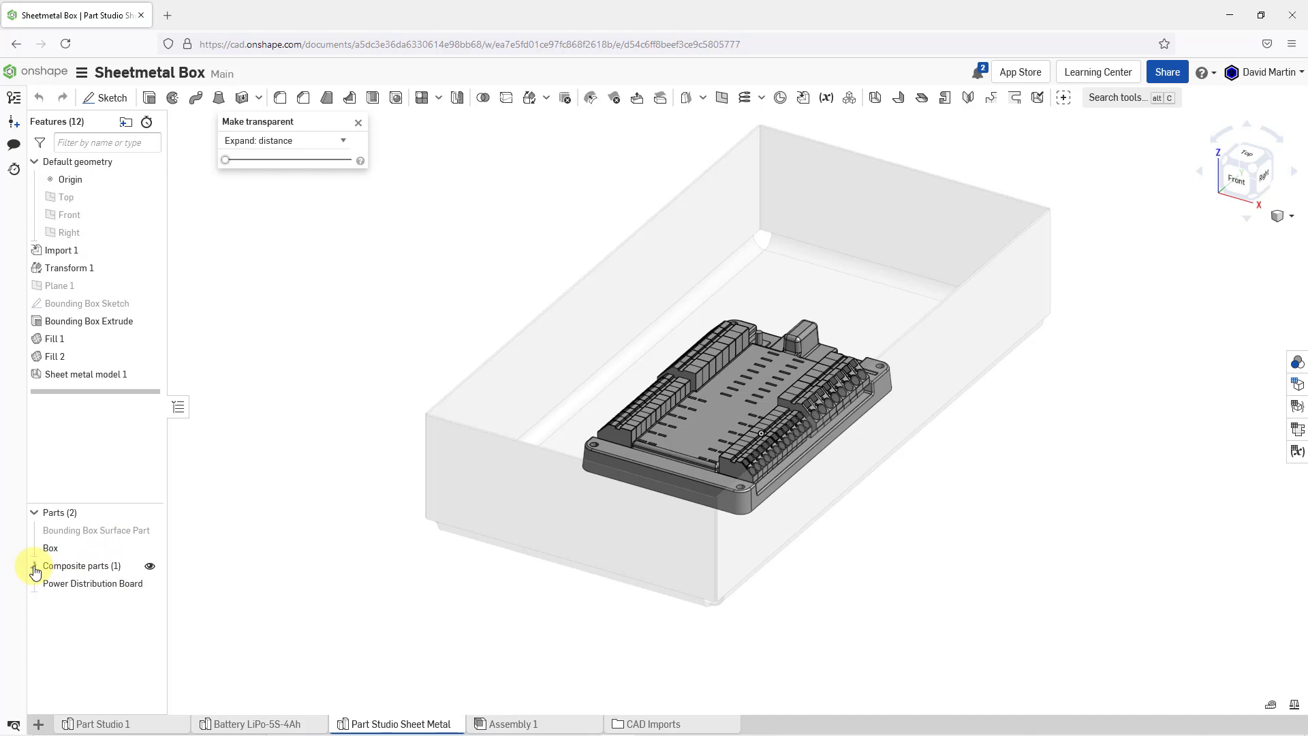
left_click(88, 584)
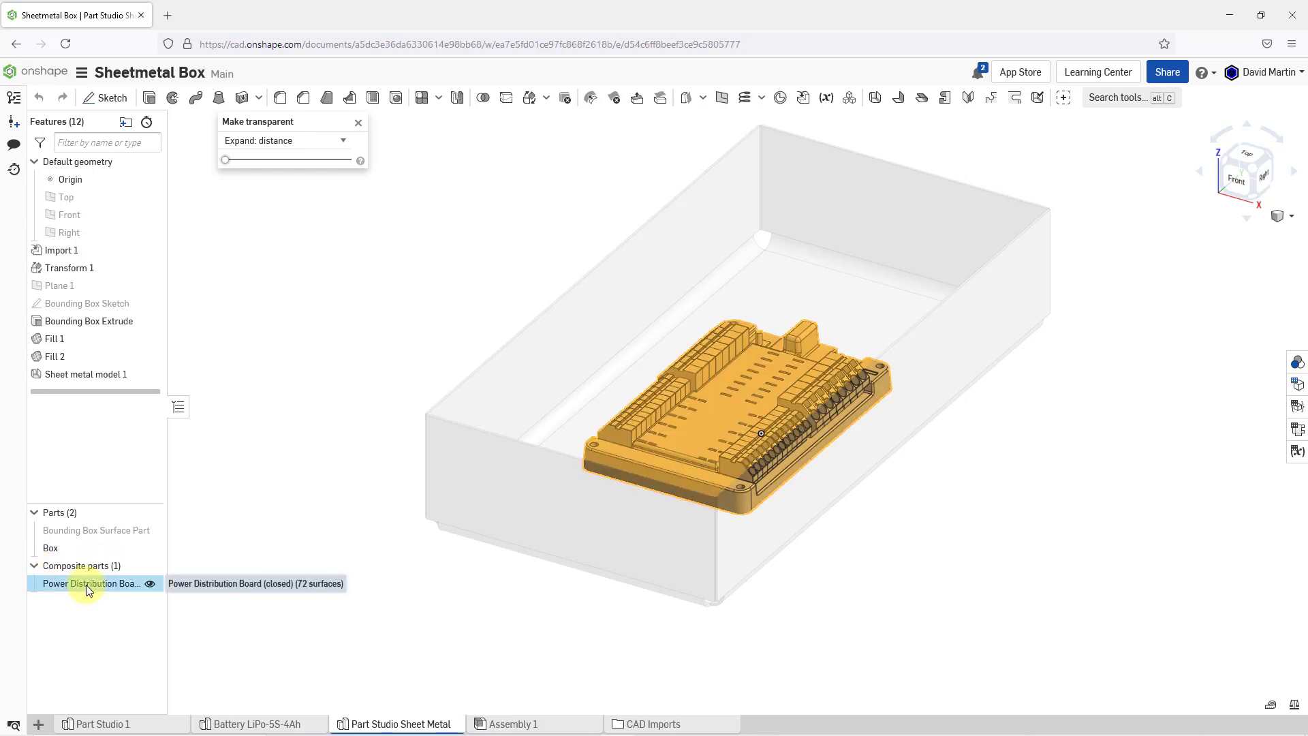
left_click(345, 642)
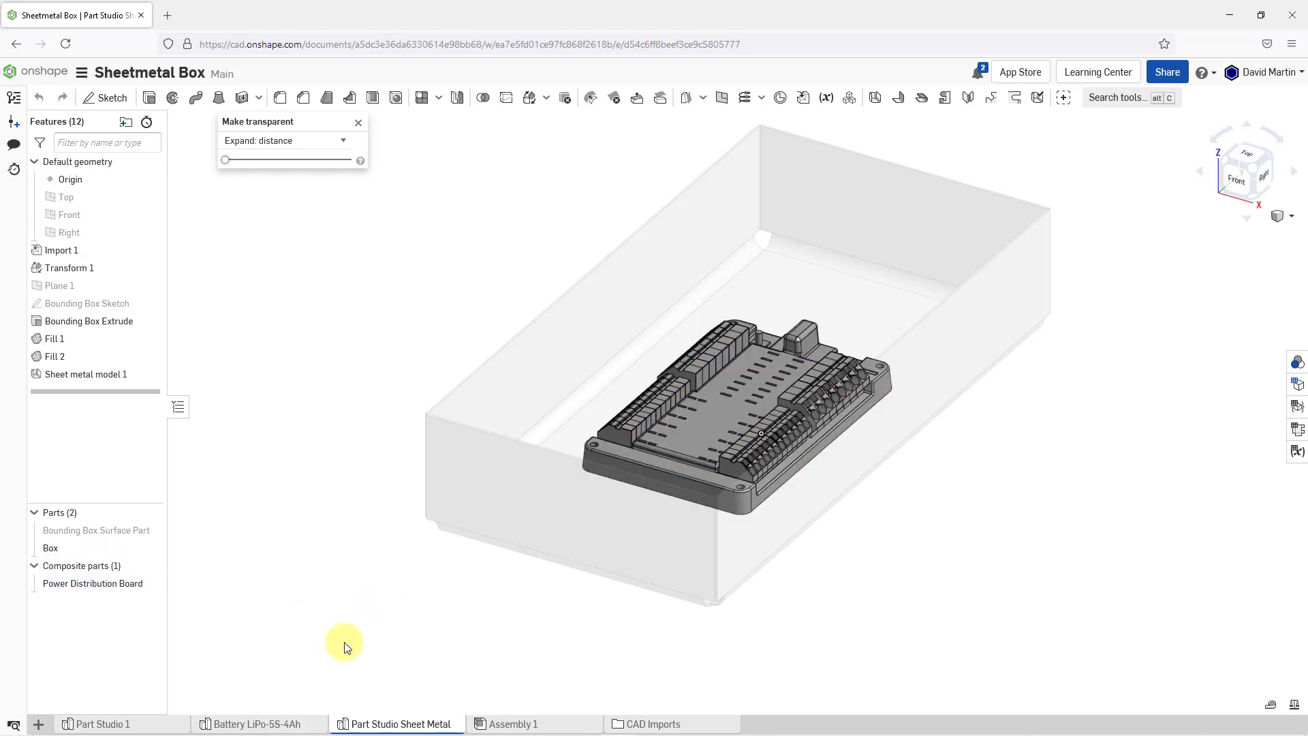
- Switch to the Battery LiPo-5S-4Ah Part Studio, zoom in, and select then deselect the battery part
left_click(279, 725)
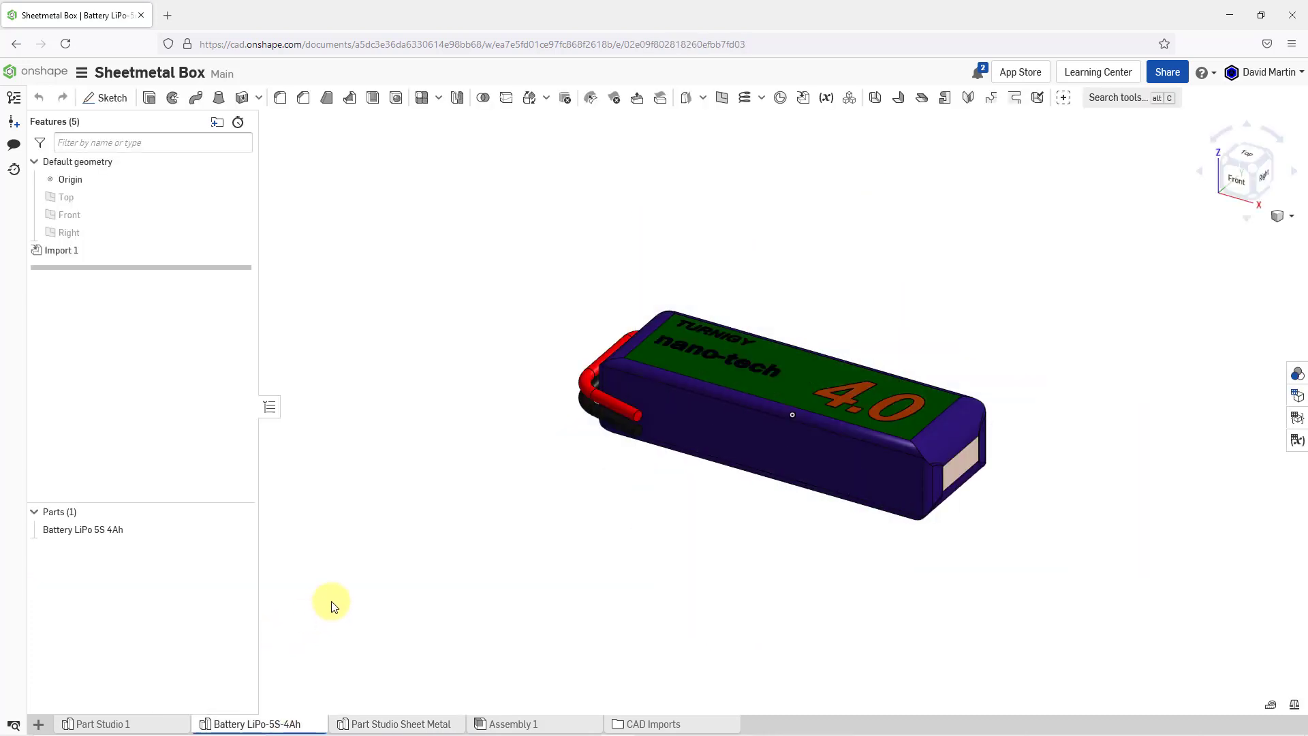
scroll(821, 449, "up", 5)
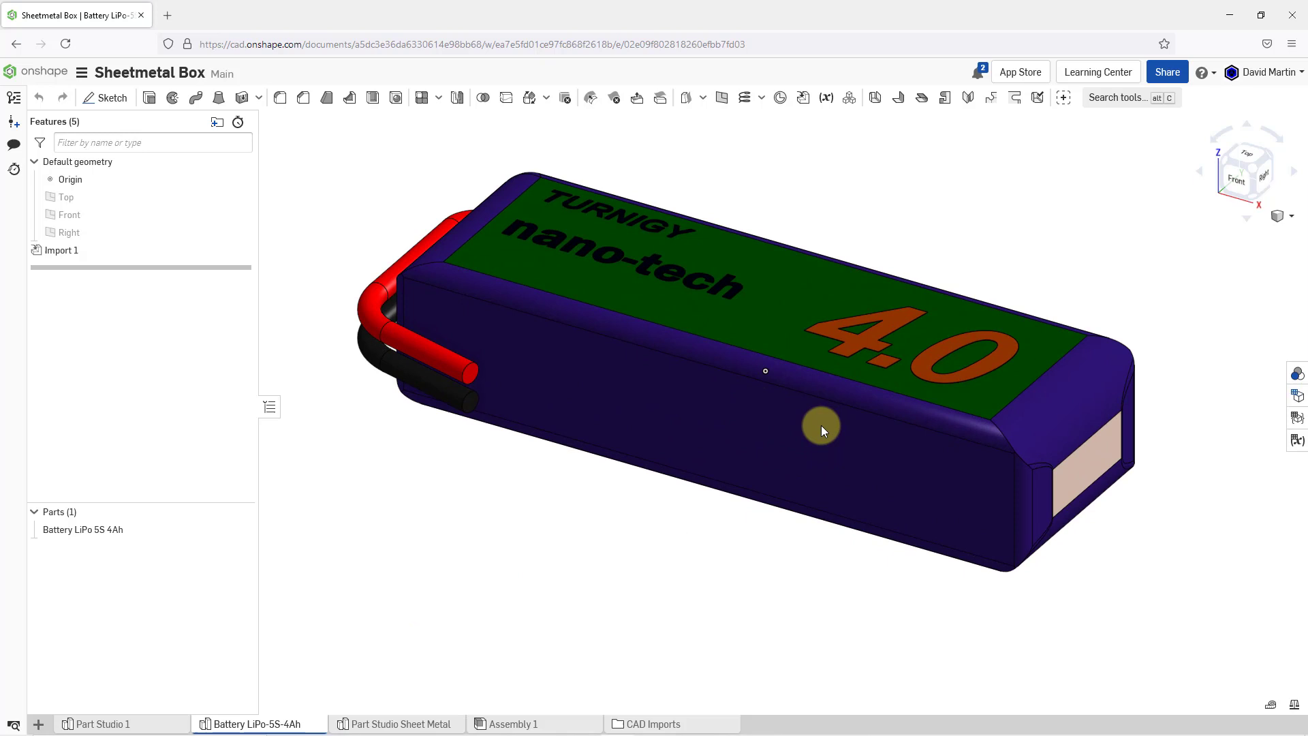
left_click(82, 530)
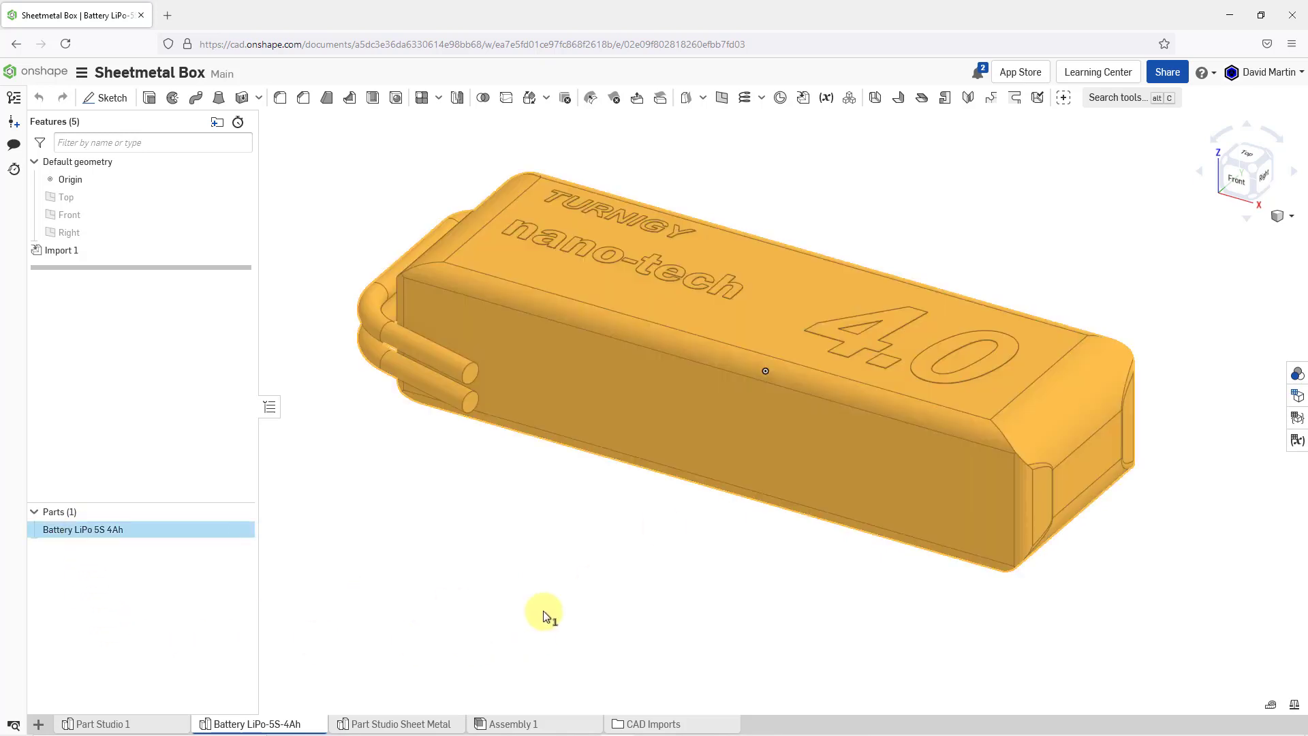
left_click(543, 615)
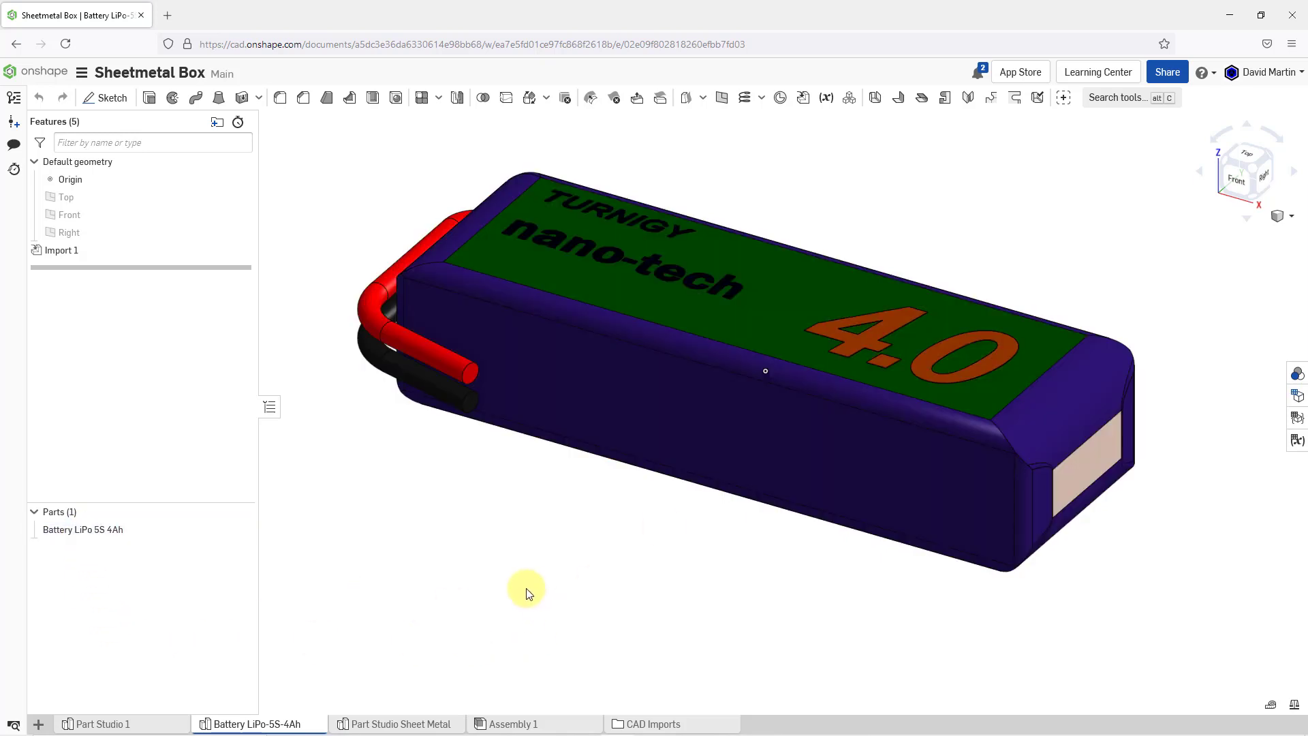
- Return to the Documents list and open the Chimera document
left_click(54, 77)
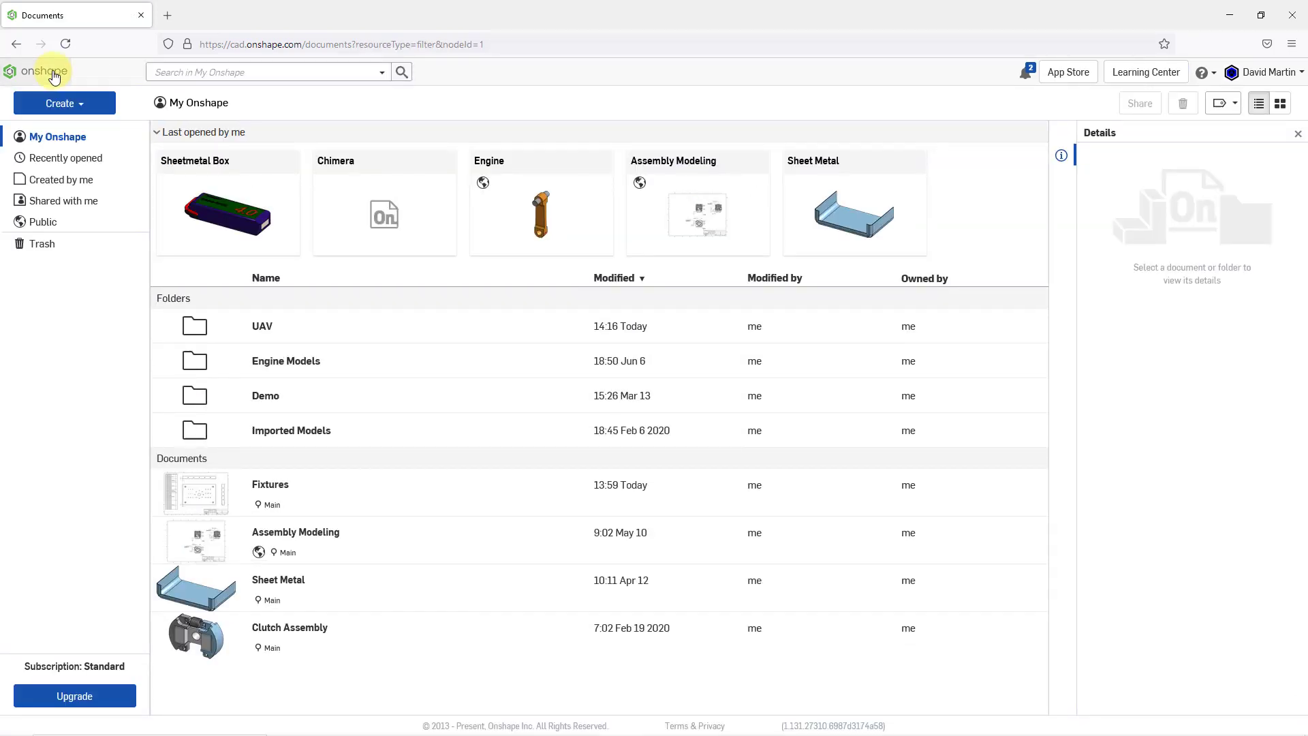
left_click(384, 215)
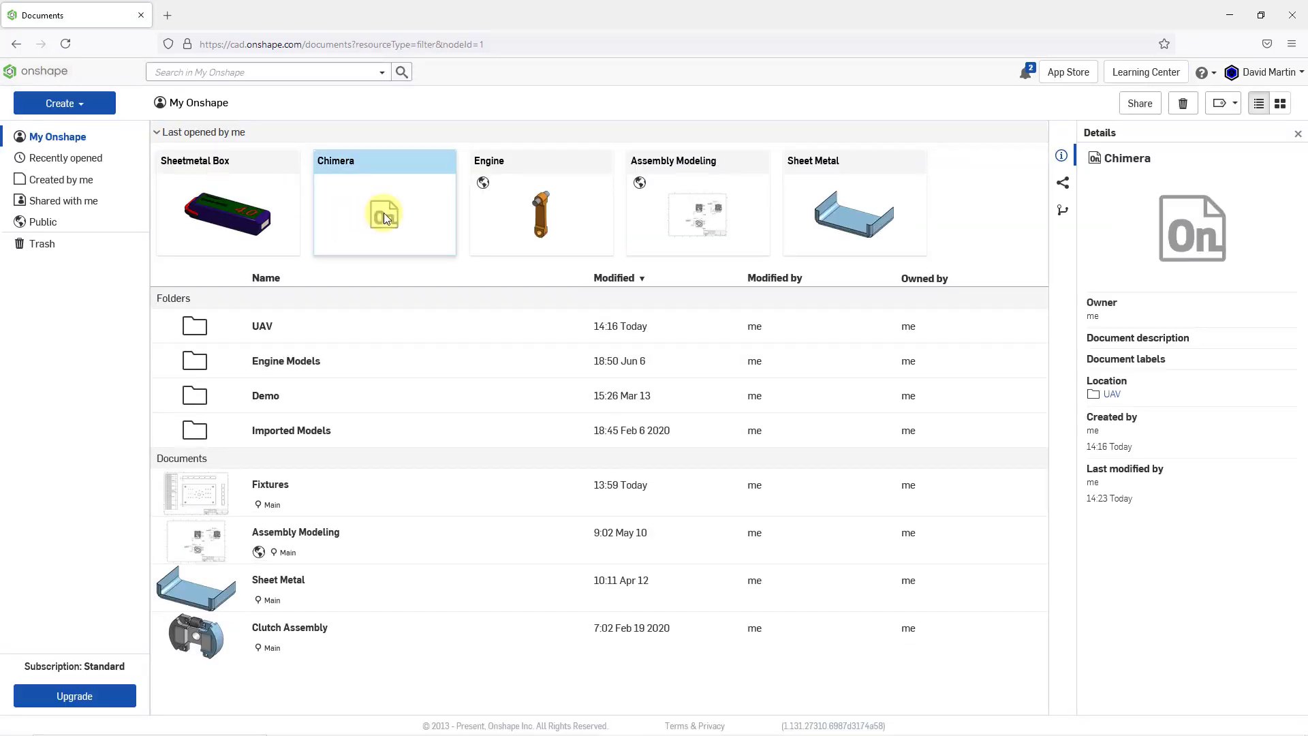
left_click(382, 215)
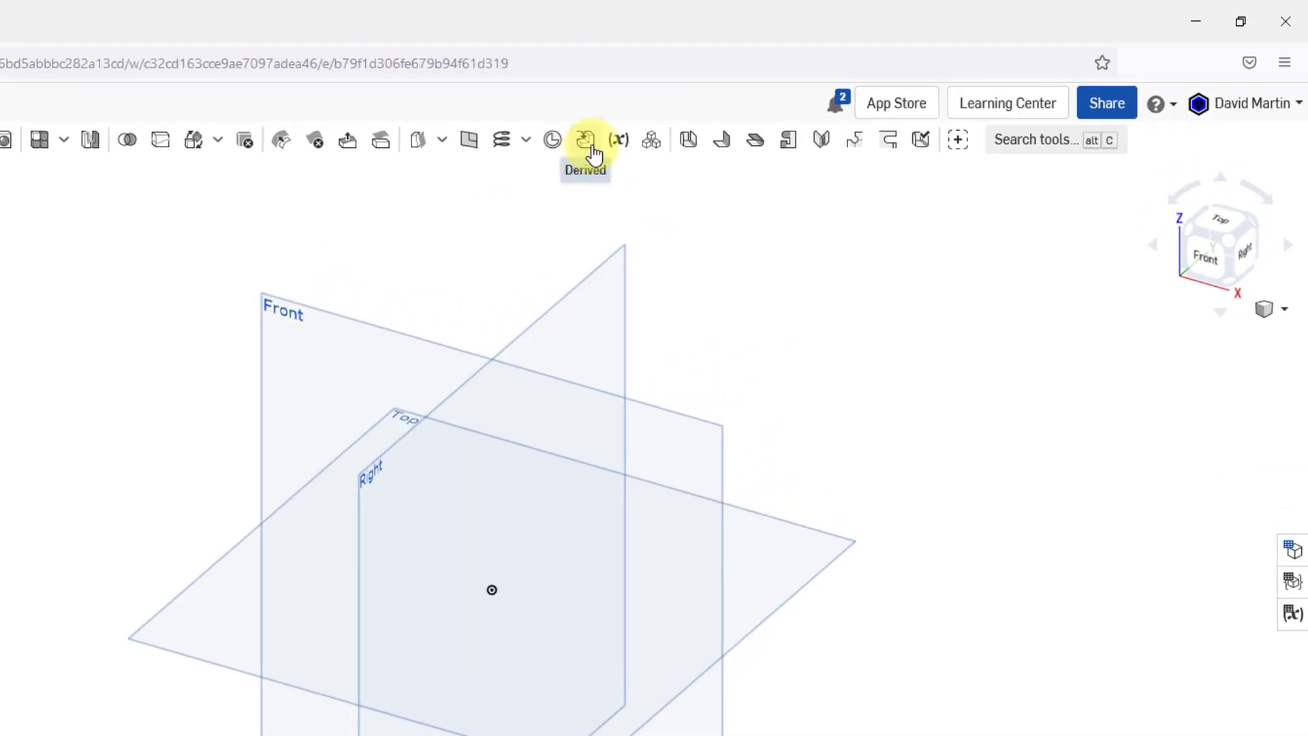
- Bring up the help tooltip for the Derived tool in the Chimera Part Studio toolbar
mouse_move(592, 152)
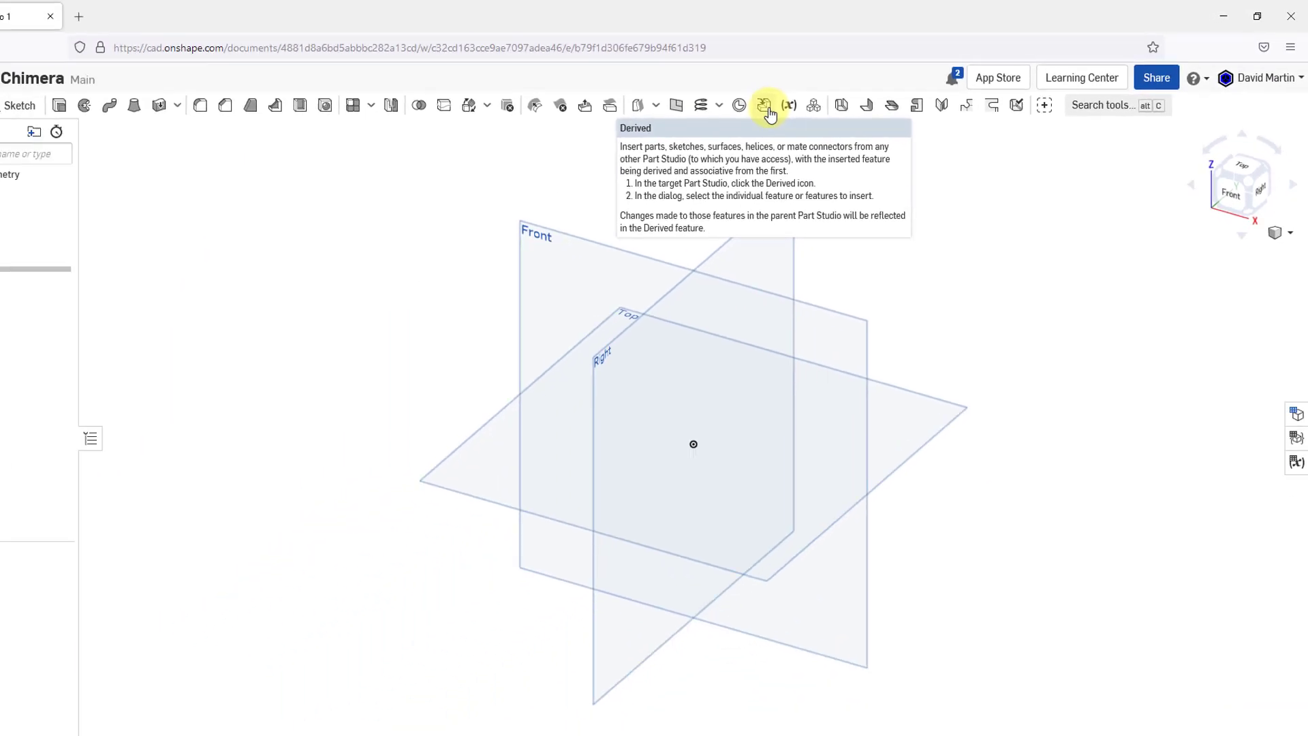
- Start a Derived feature sourcing Sheetmetal Box from recently opened other documents
left_click(806, 101)
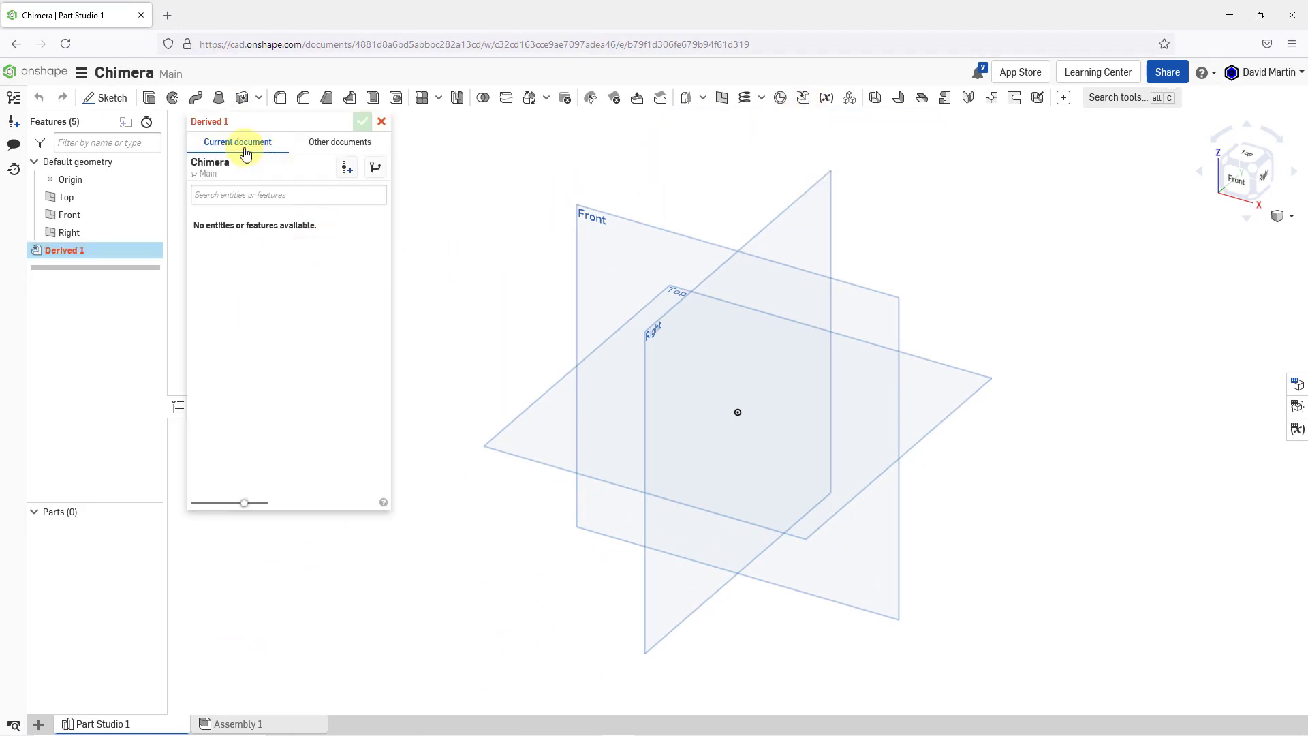
left_click(333, 149)
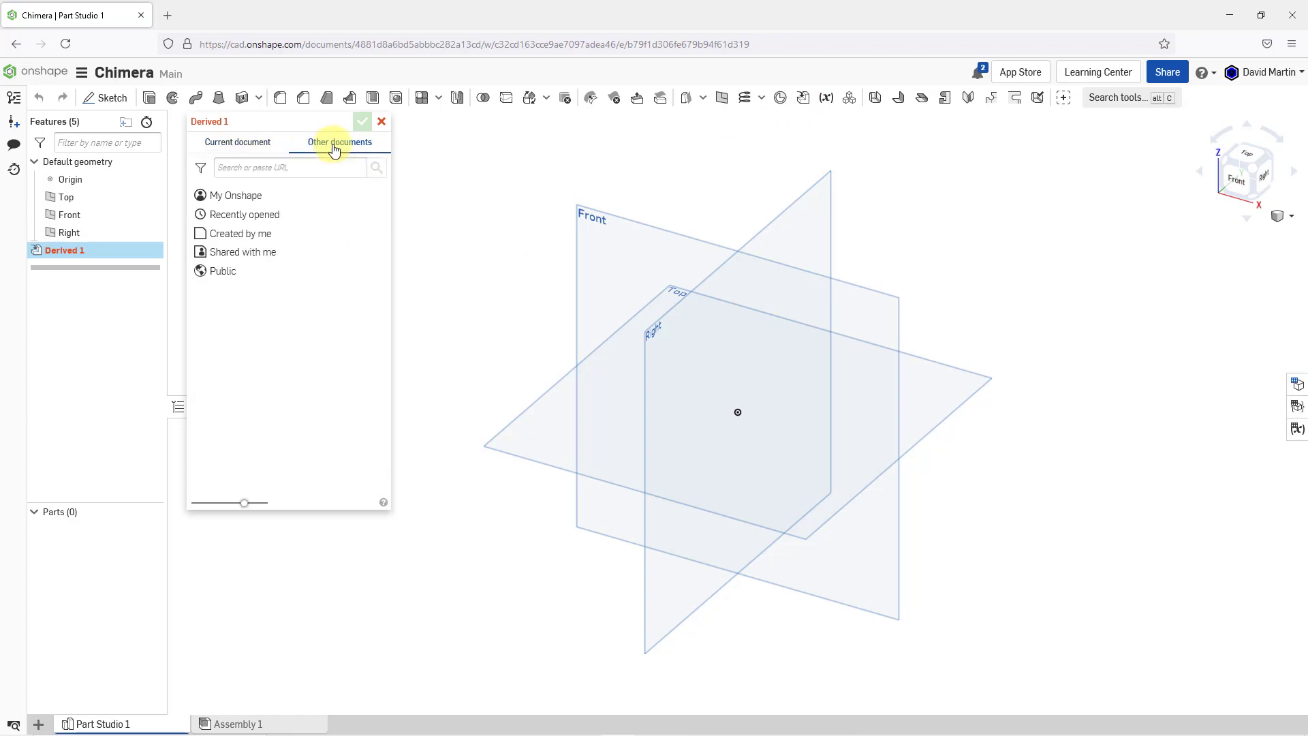
left_click(263, 214)
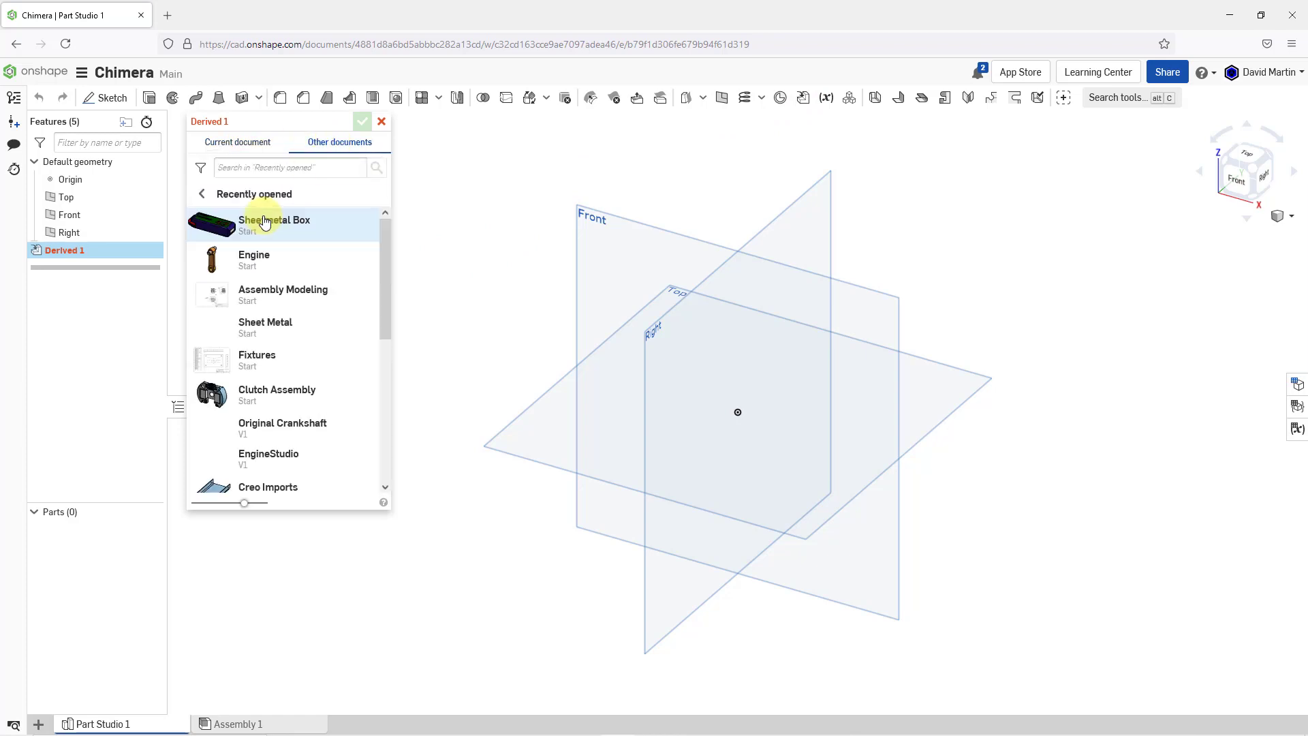
left_click(265, 222)
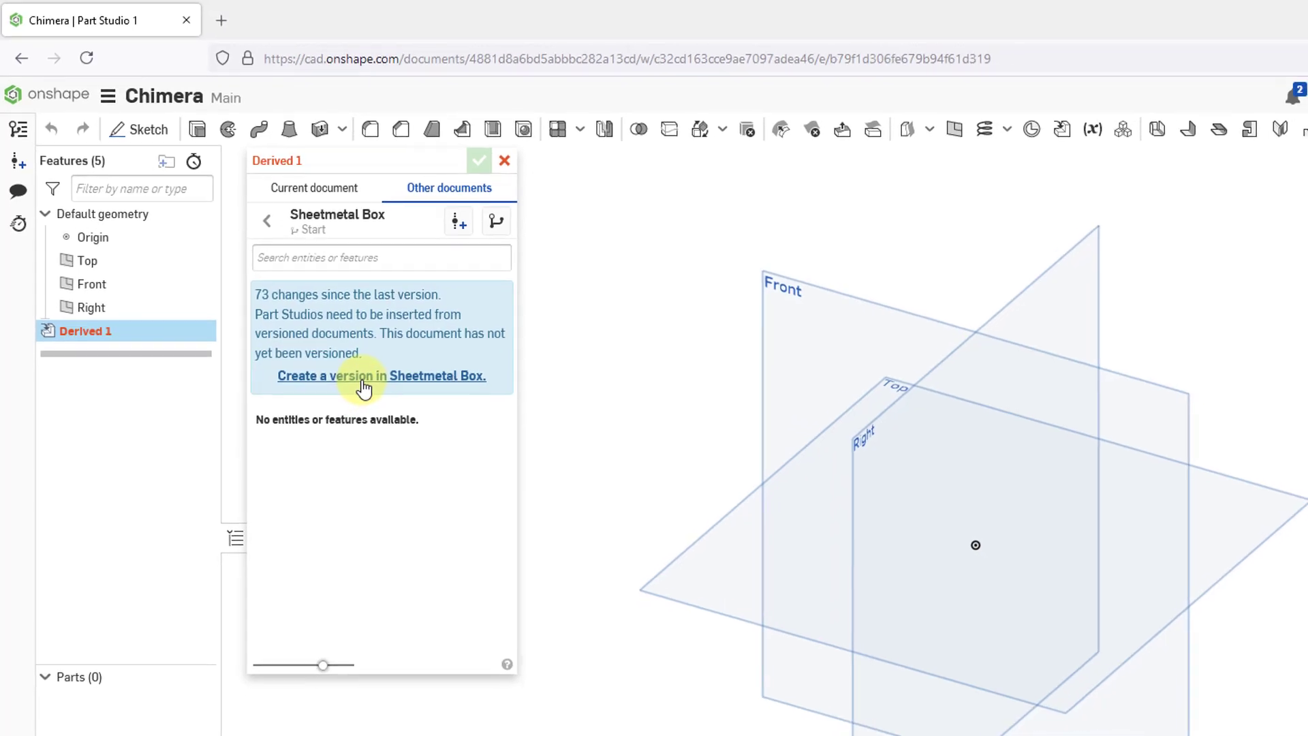
- Create version V1 of Sheetmetal Box, keeping the default name
left_click(364, 386)
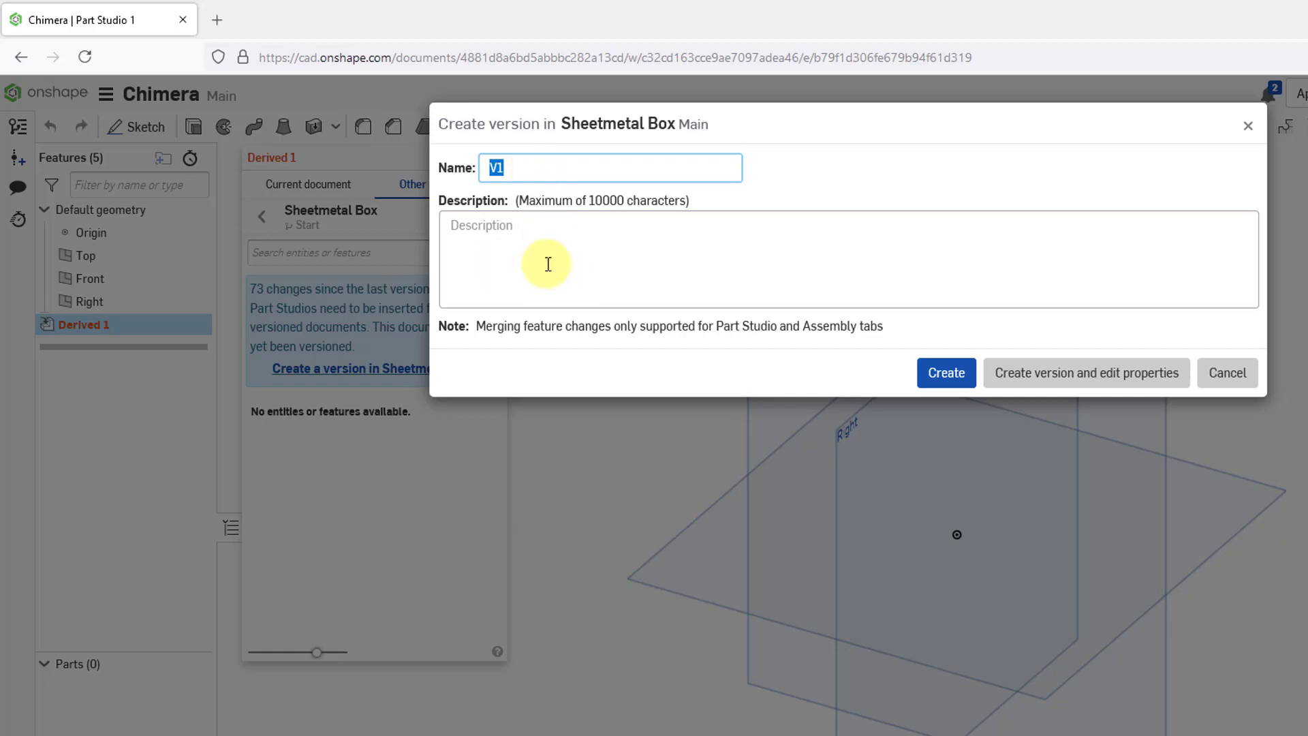
left_click(942, 376)
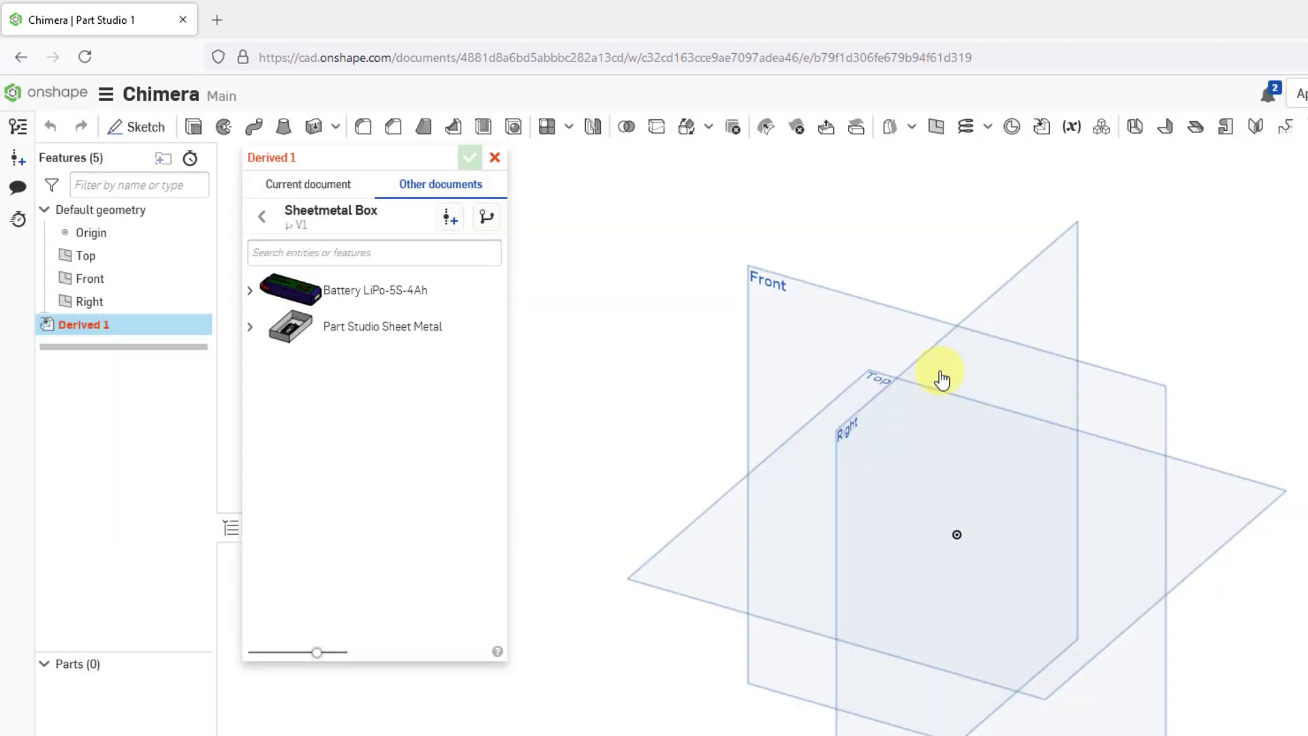
- Derive the Power Distribution Board from Part Studio Sheet Metal and accept Derived 1
left_click(250, 332)
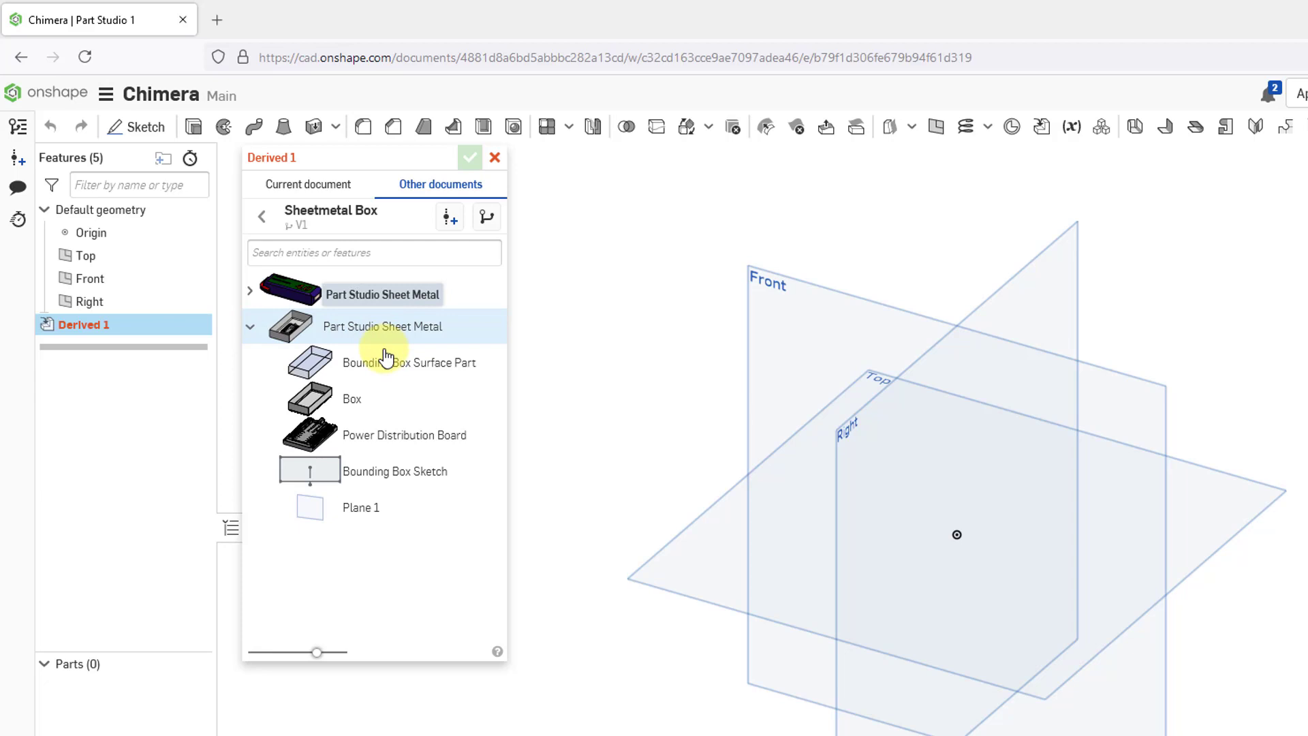
left_click(402, 436)
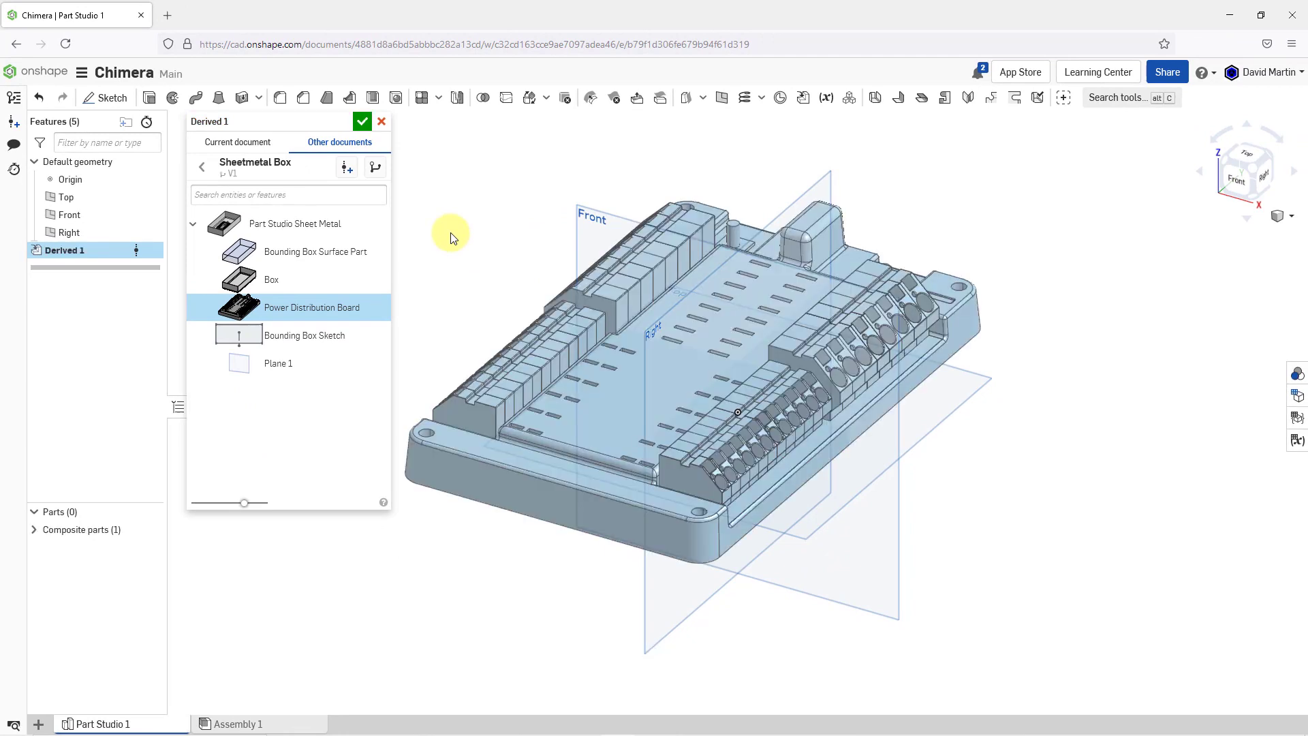
left_click(361, 121)
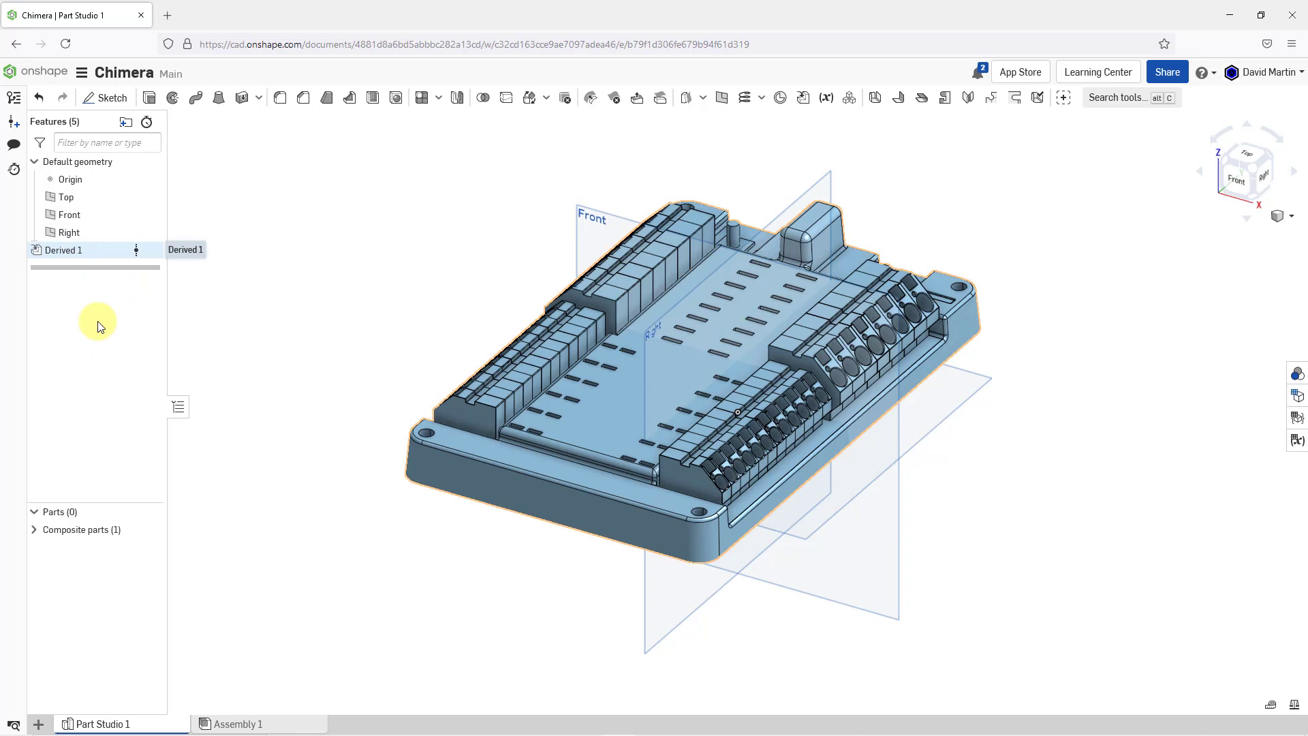
- Expand Composite parts to list the Power Distribution Board, then view the board from left-front
left_click(34, 531)
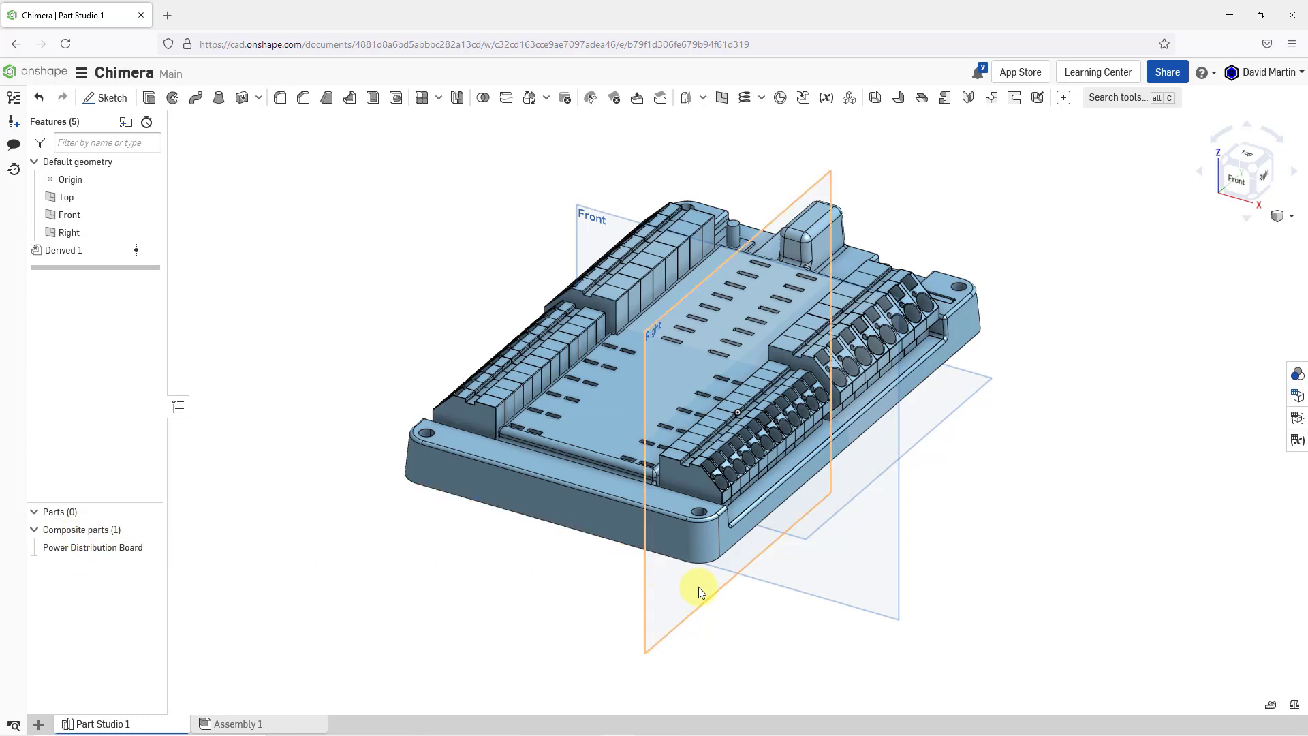
scroll(695, 580, "down", 1)
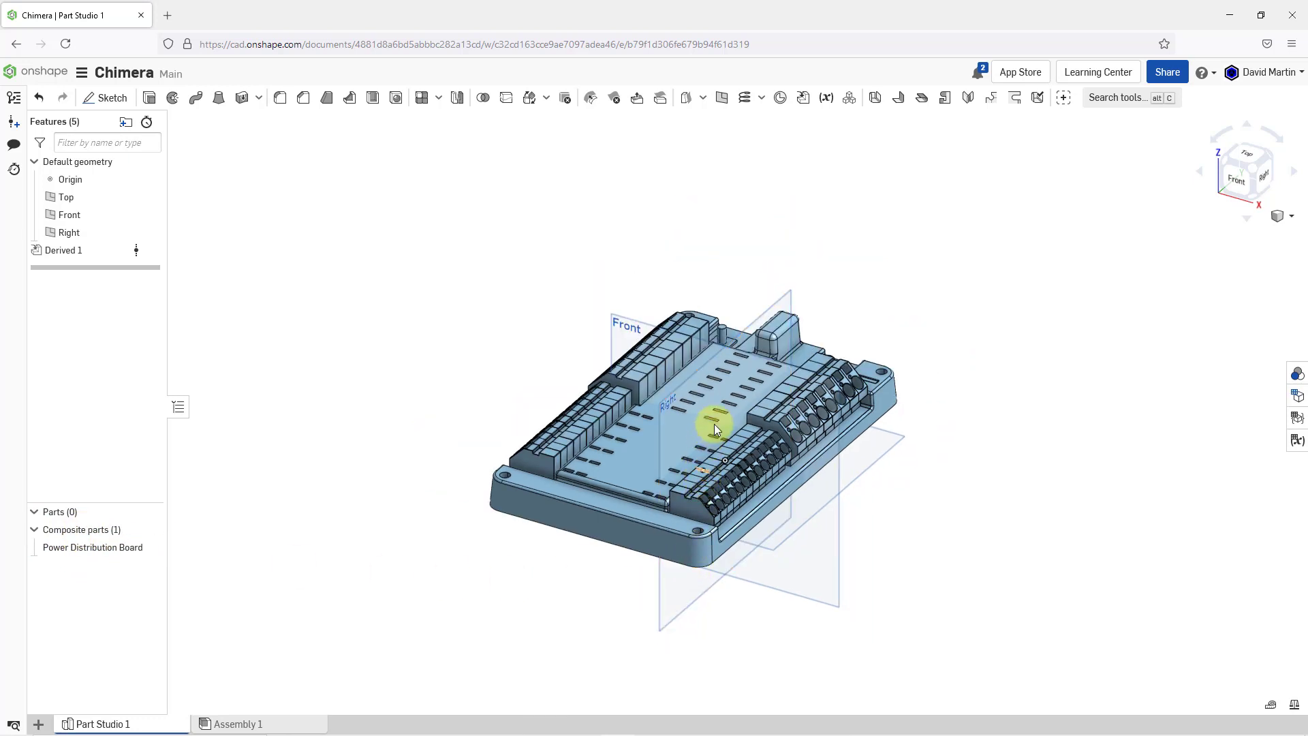
key("shift+6")
right_click_drag(761, 437, 796, 443)
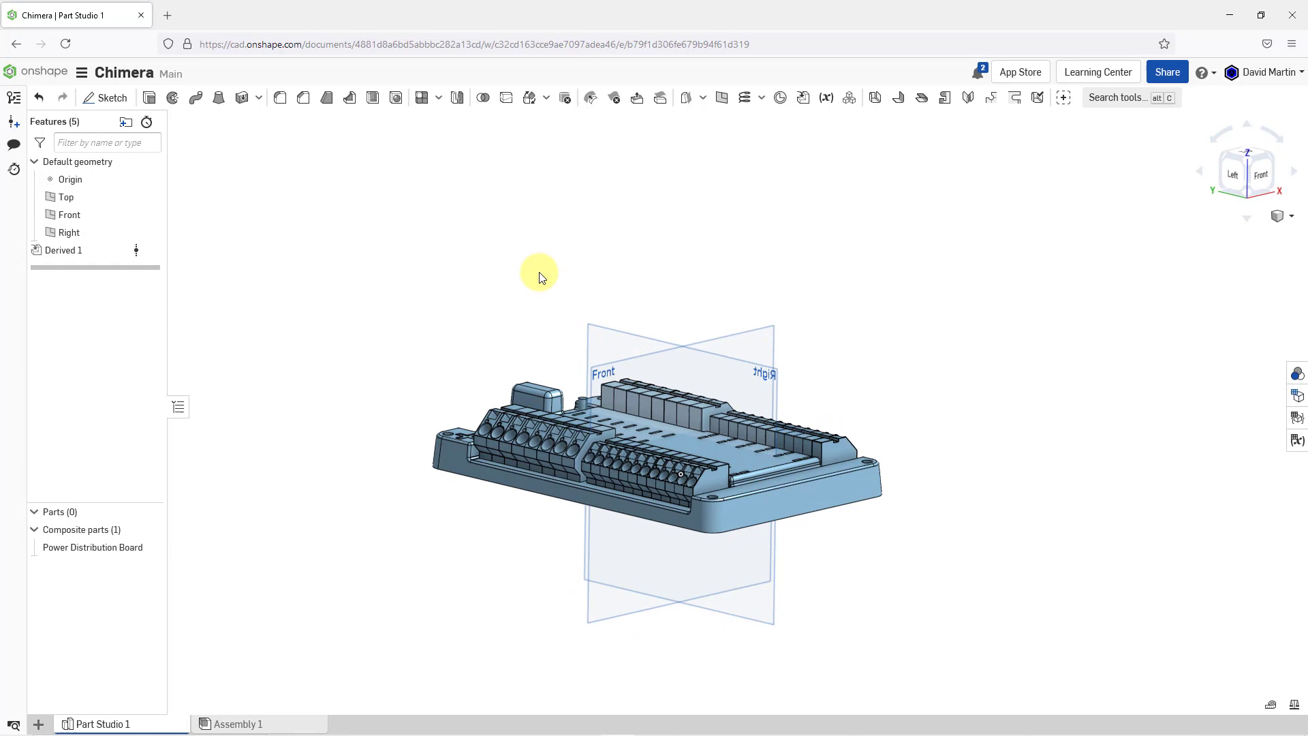
- Start Transform 1 on the Power Distribution Board and show the transform type list
left_click(530, 100)
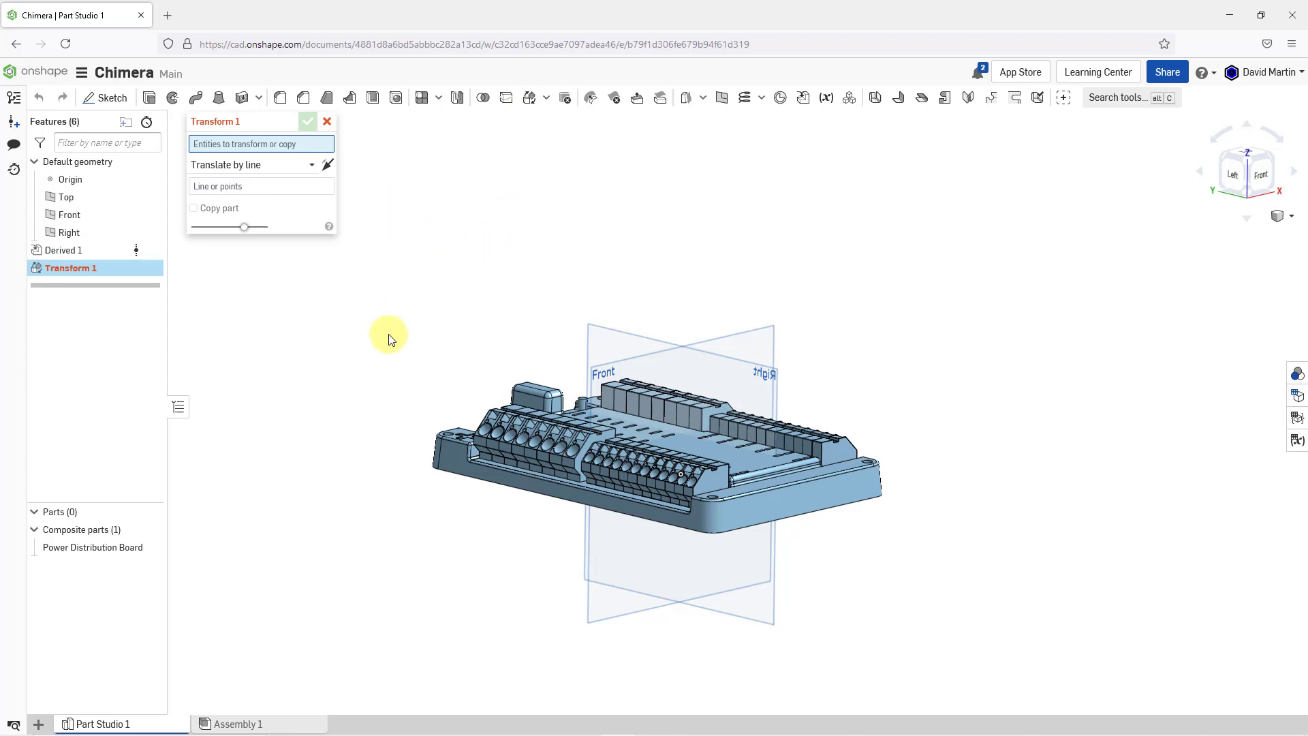
left_click(113, 555)
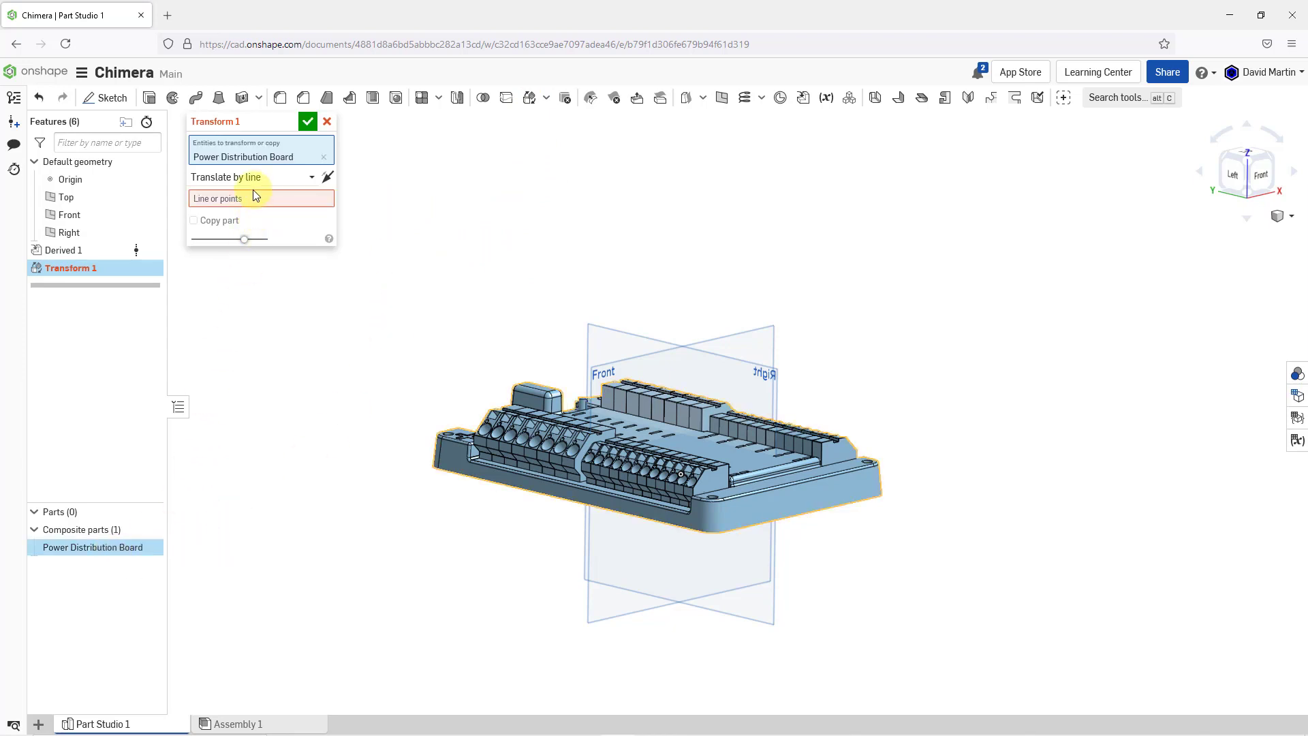
left_click(269, 177)
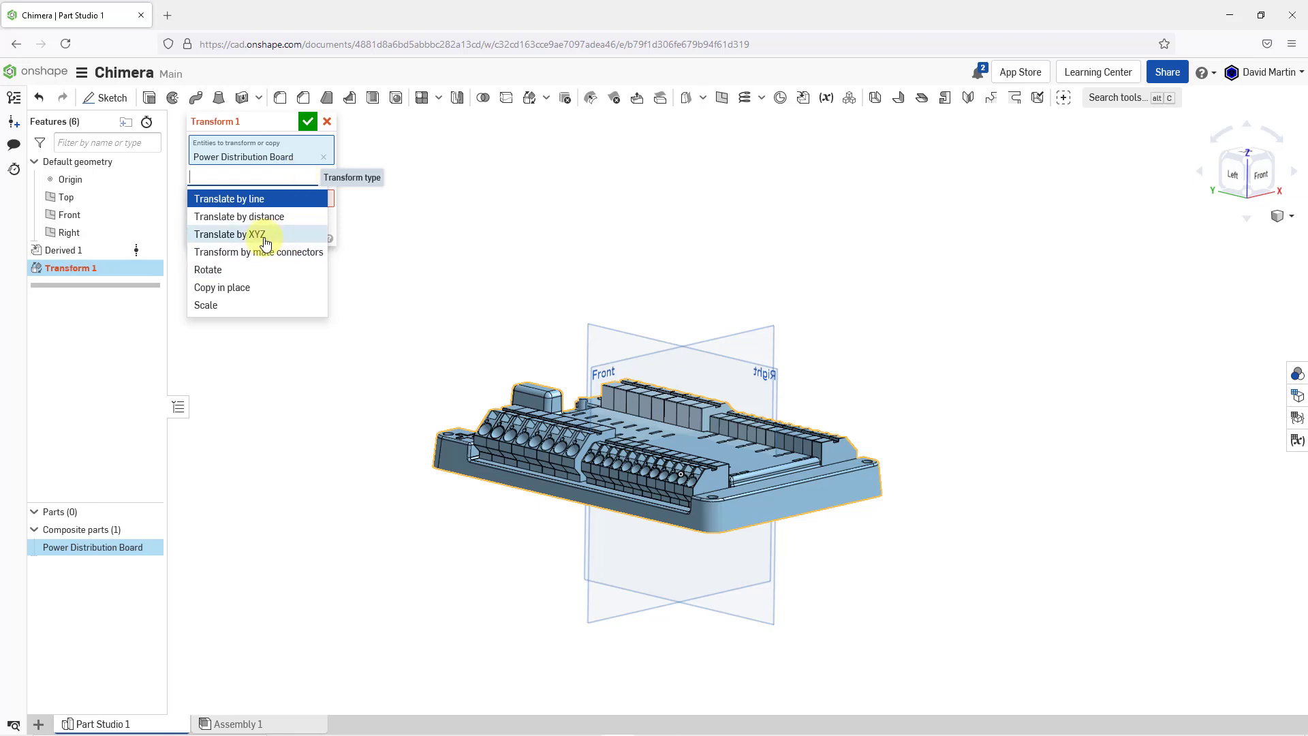
- Translate the Power Distribution Board 300 mm along Y by XYZ and accept Transform 1
left_click(265, 244)
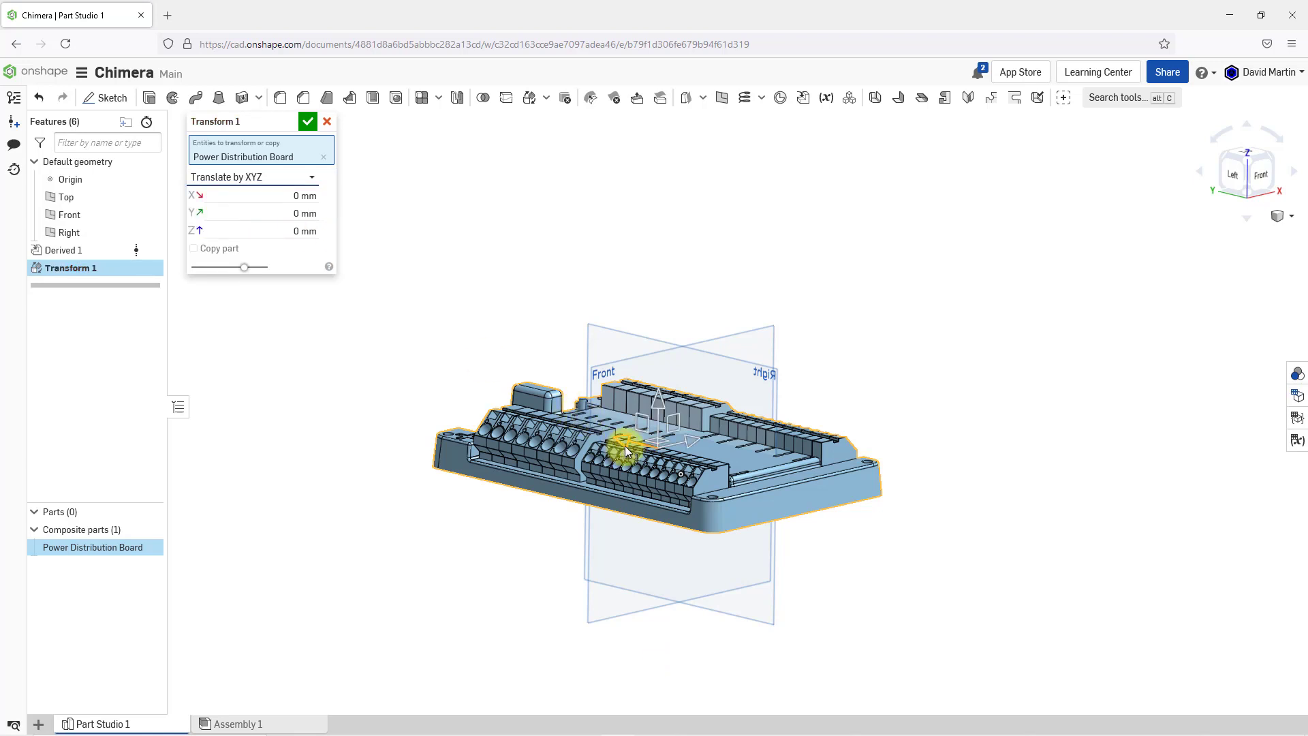
left_click_drag(622, 443, 368, 362)
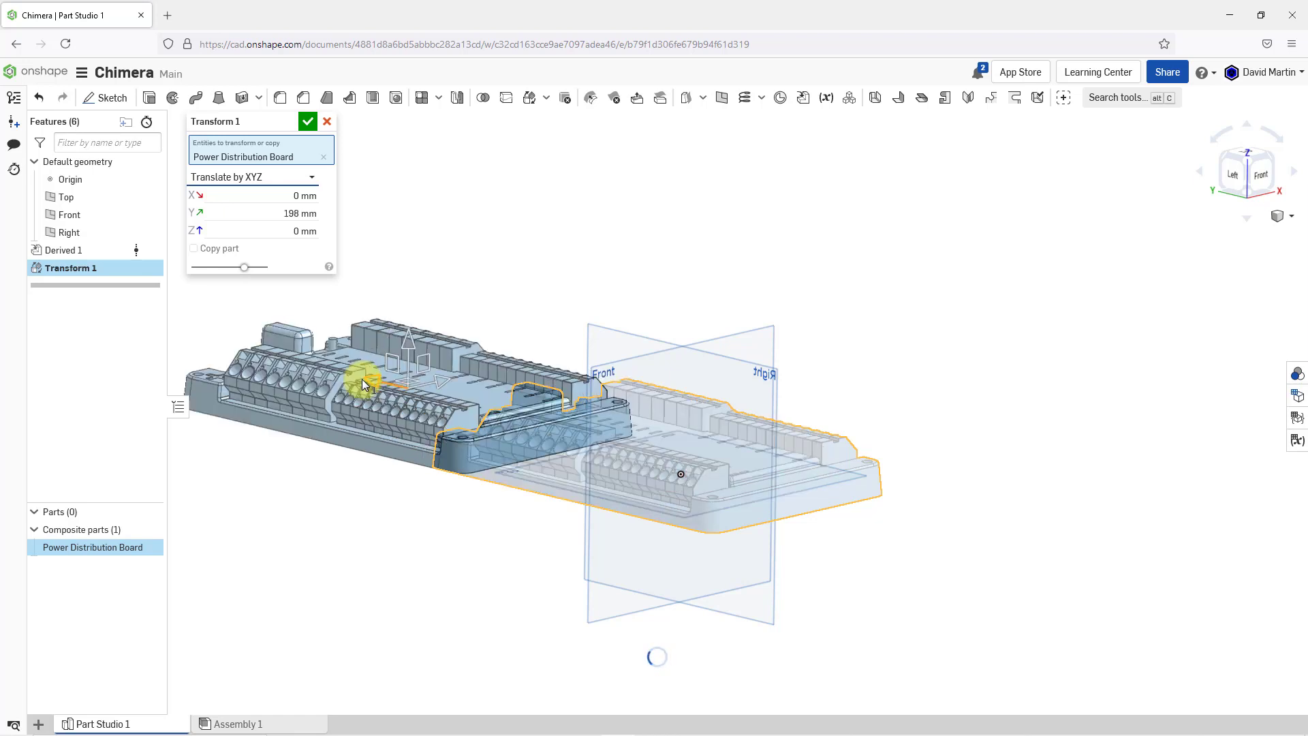
left_click(286, 215)
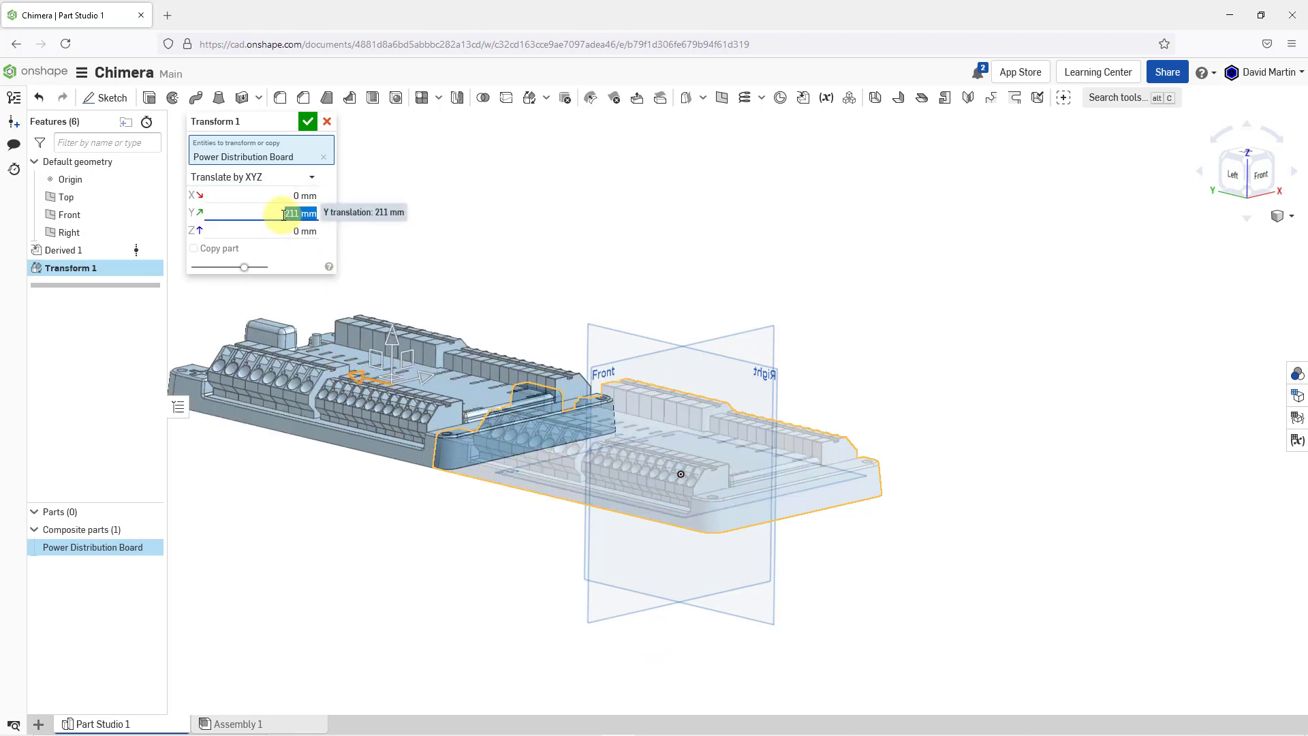
type("300")
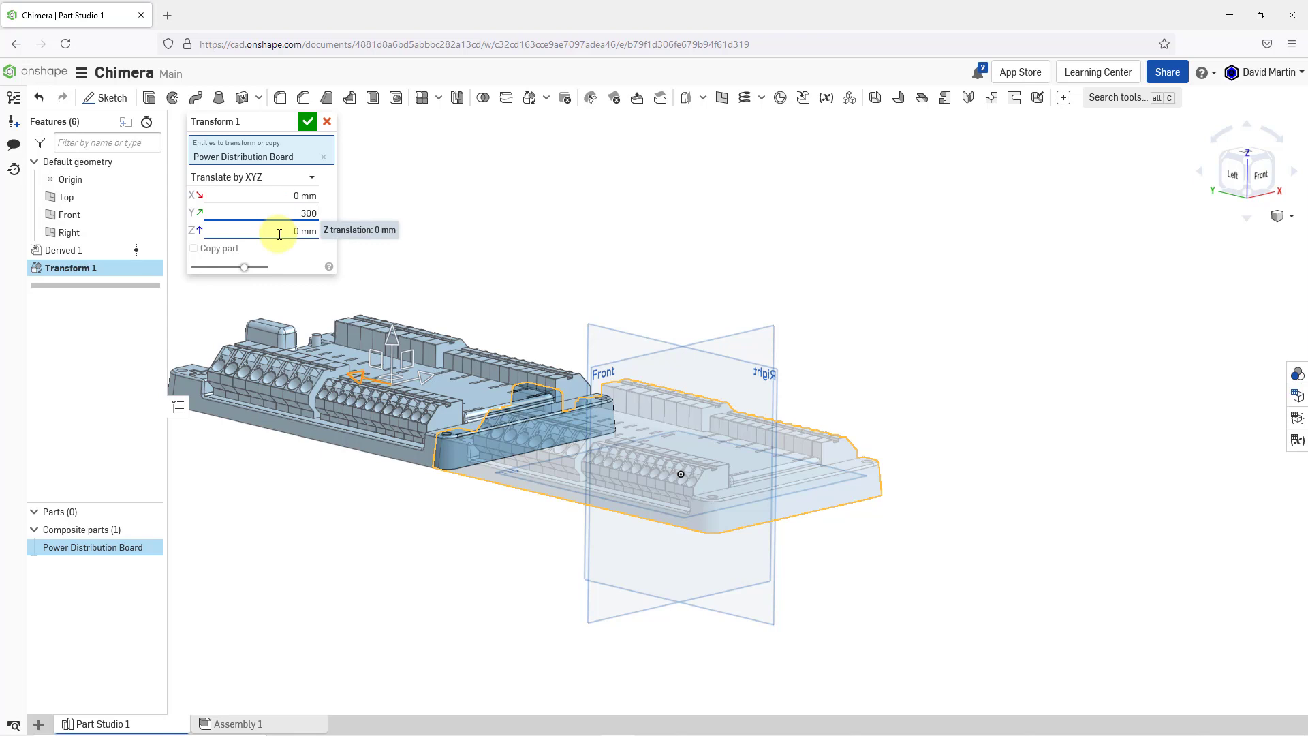
key("Return")
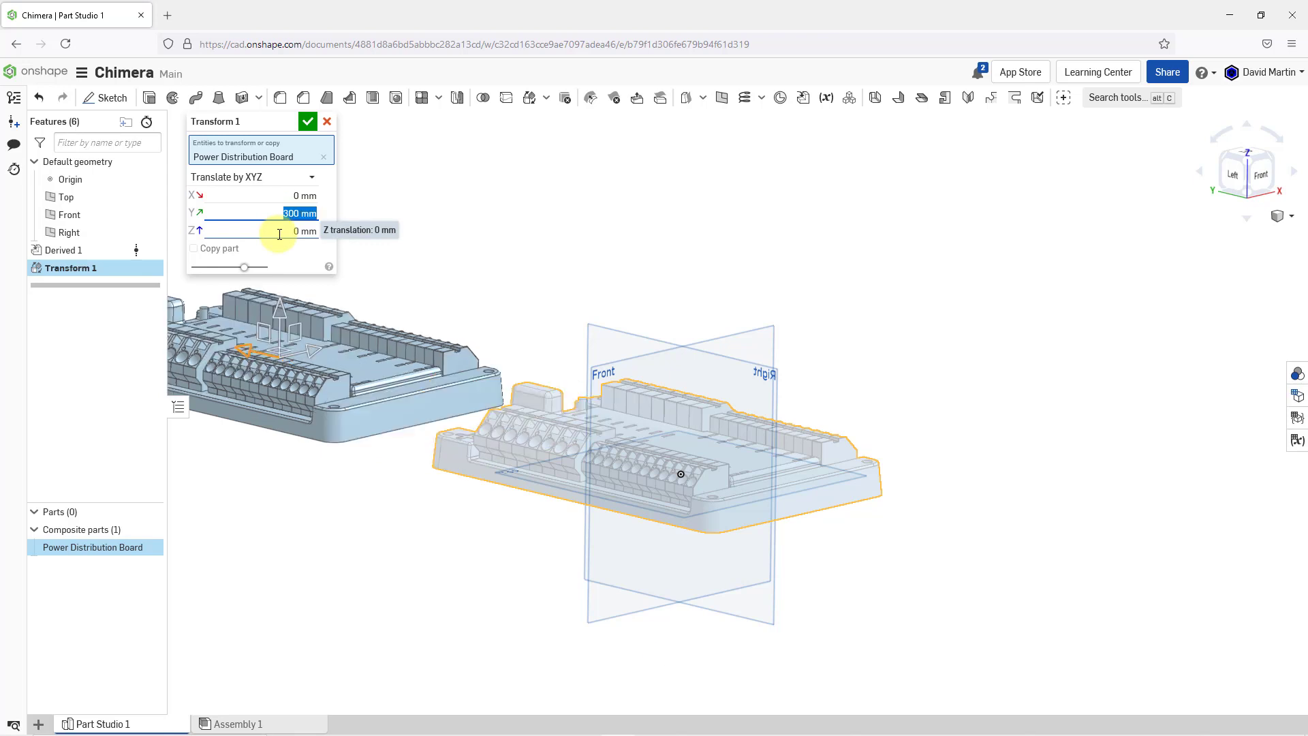
middle_click_drag(423, 286, 610, 310)
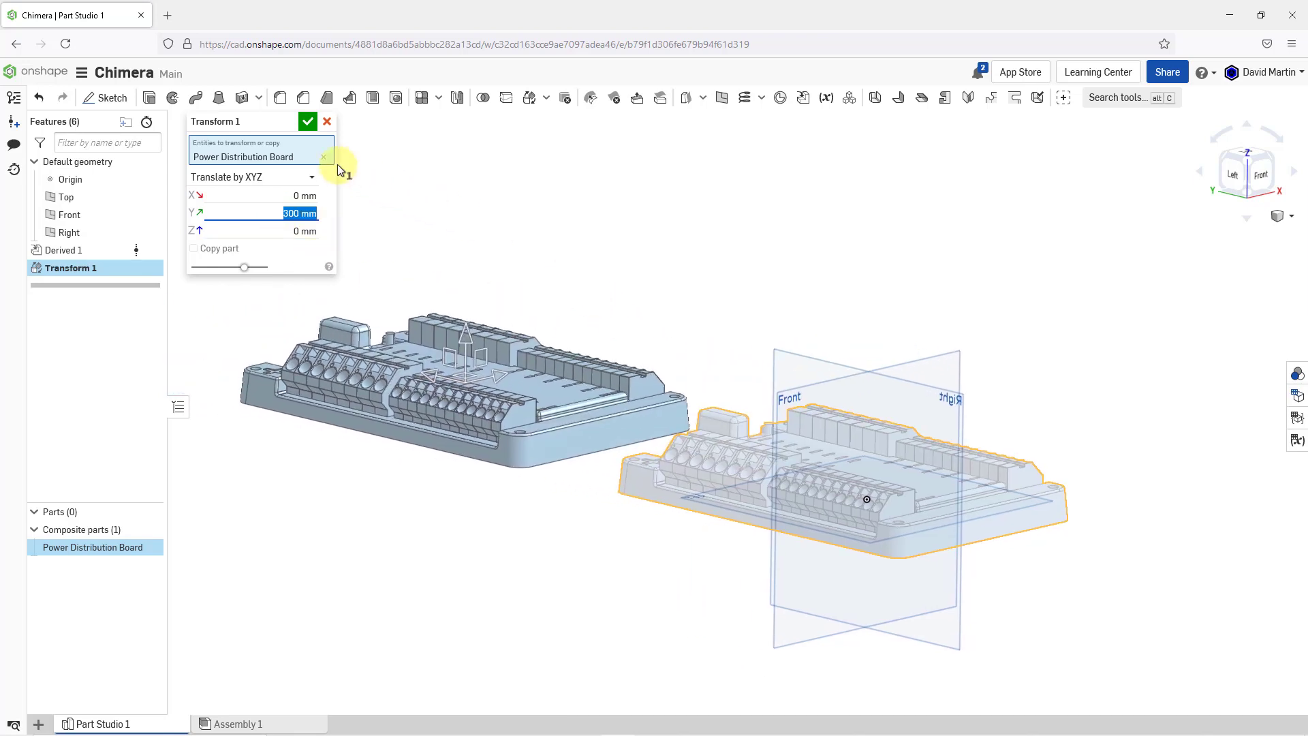
left_click(307, 122)
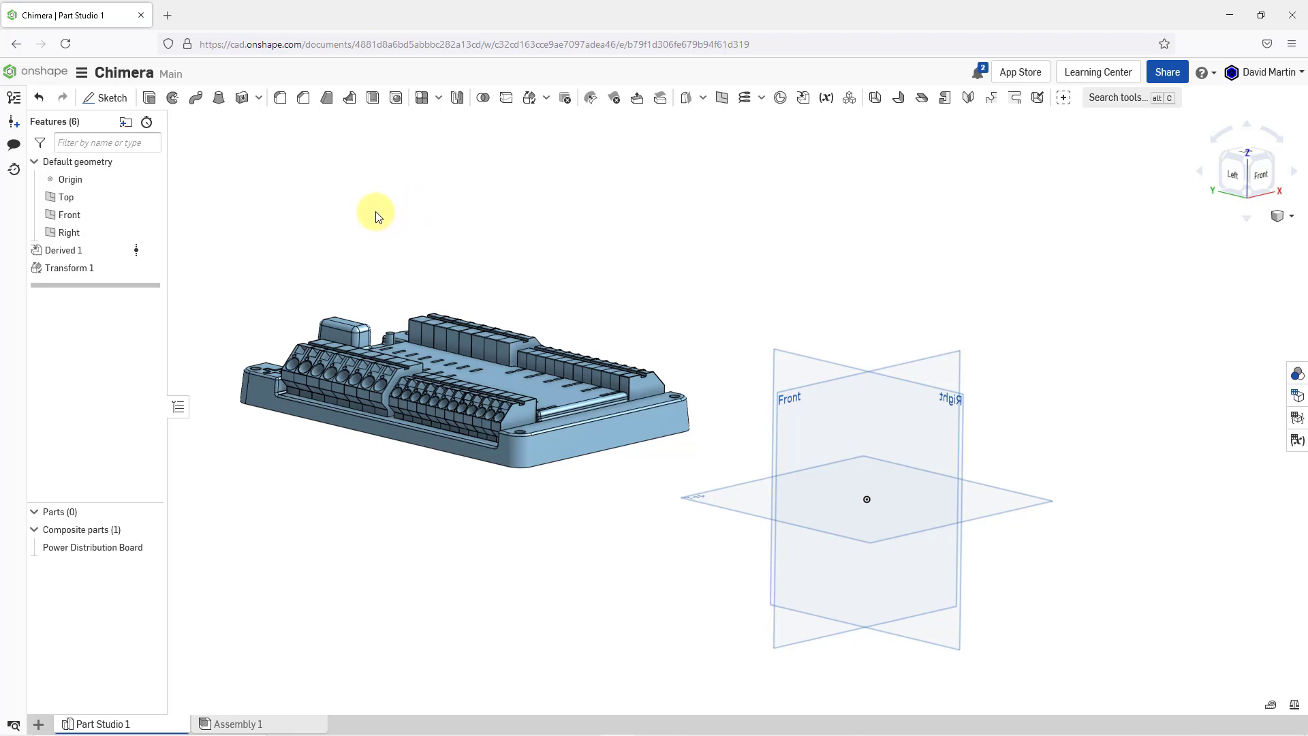
- Derive the Battery LiPo 5S 4Ah part from the recently opened Sheetmetal Box document
left_click(803, 102)
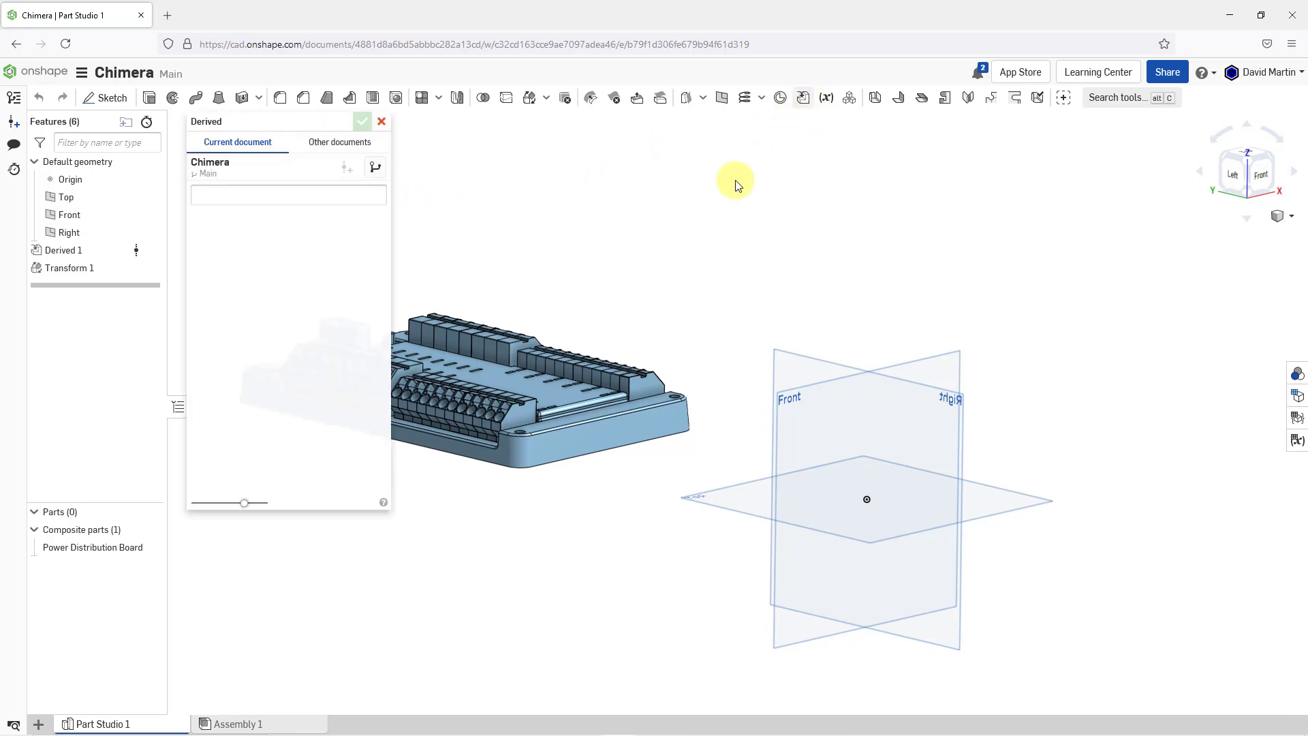
left_click(343, 145)
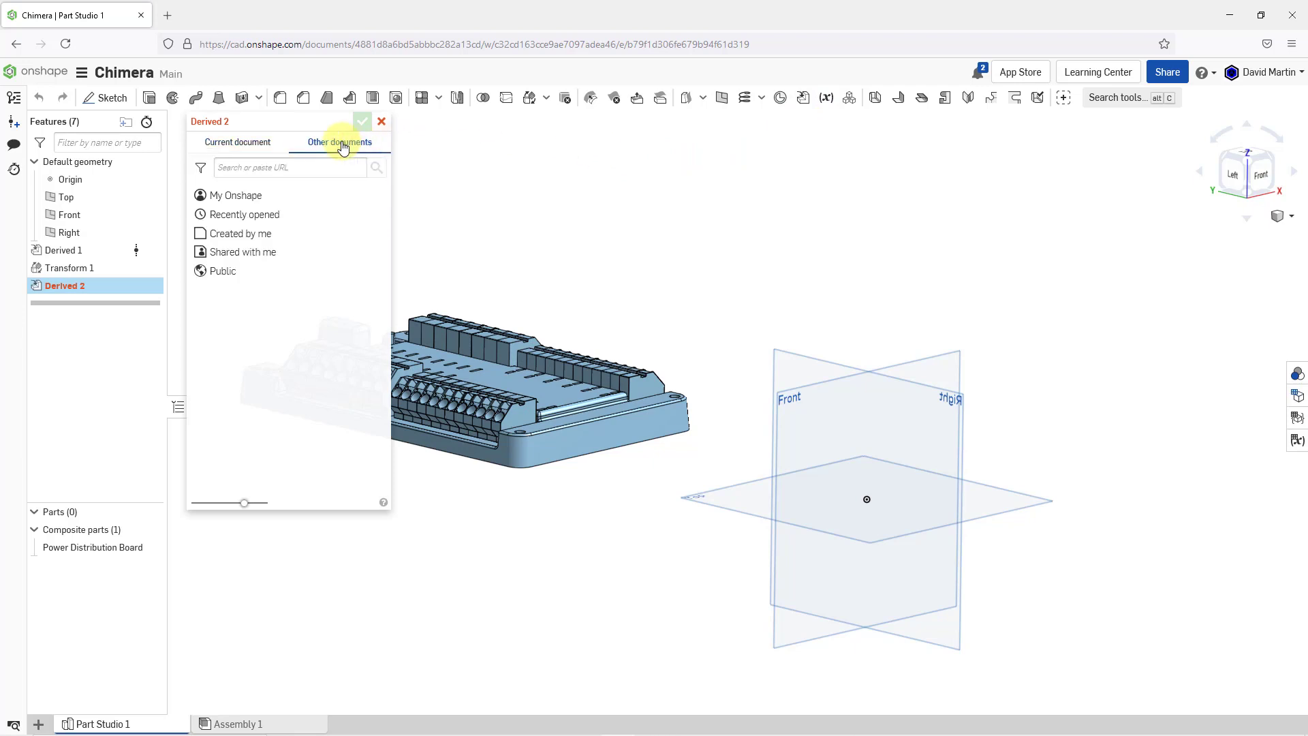
left_click(265, 215)
left_click(265, 230)
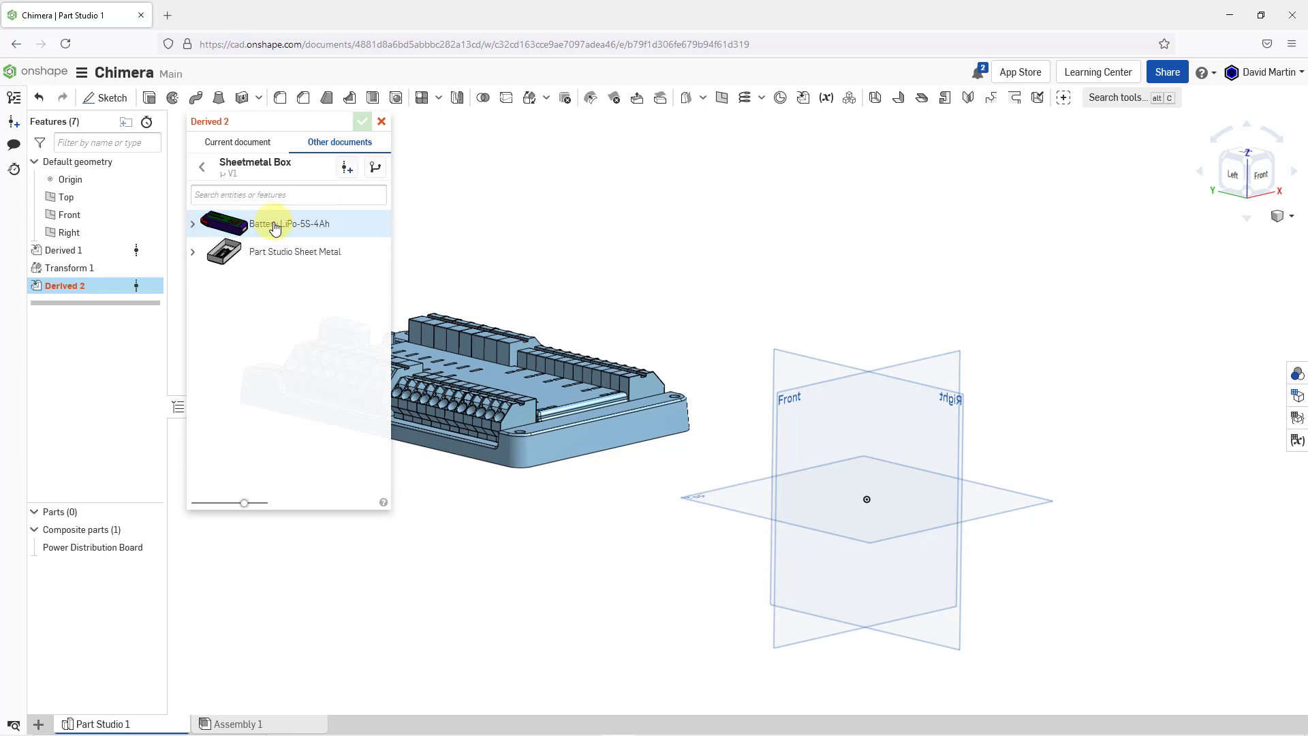
left_click(275, 227)
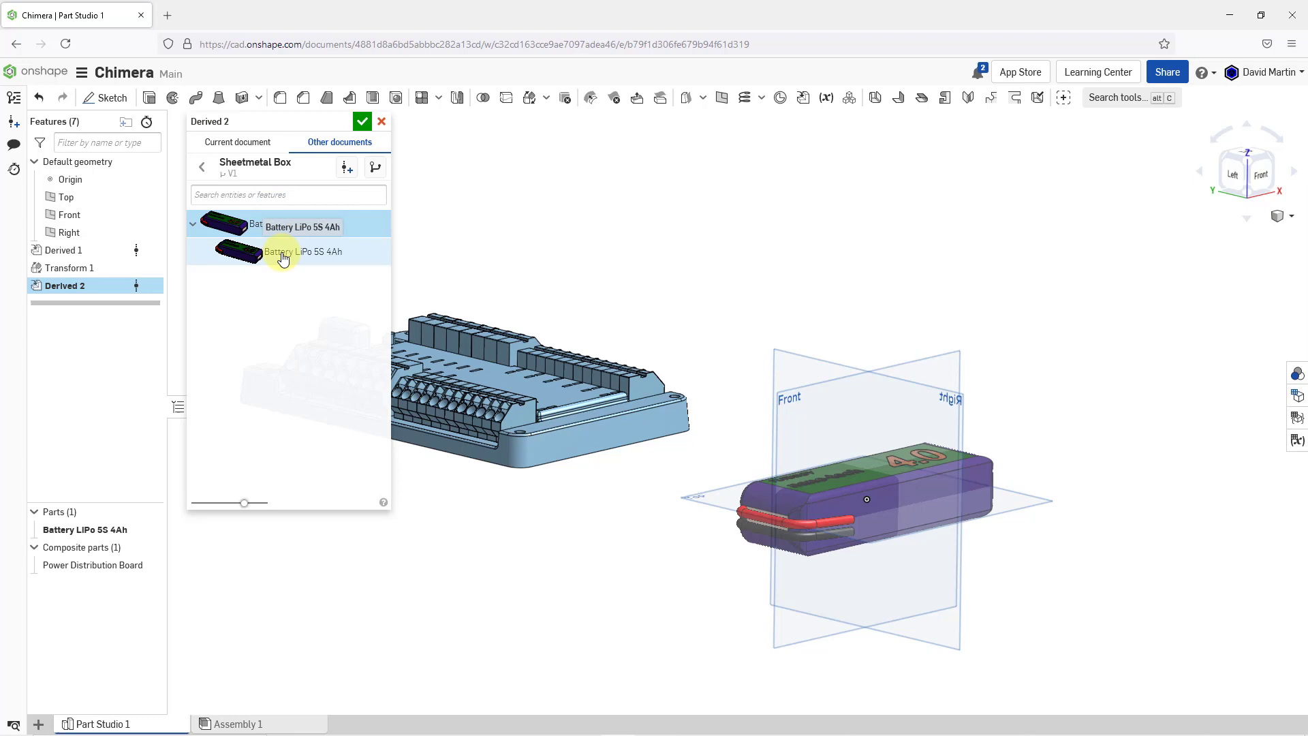
left_click(283, 257)
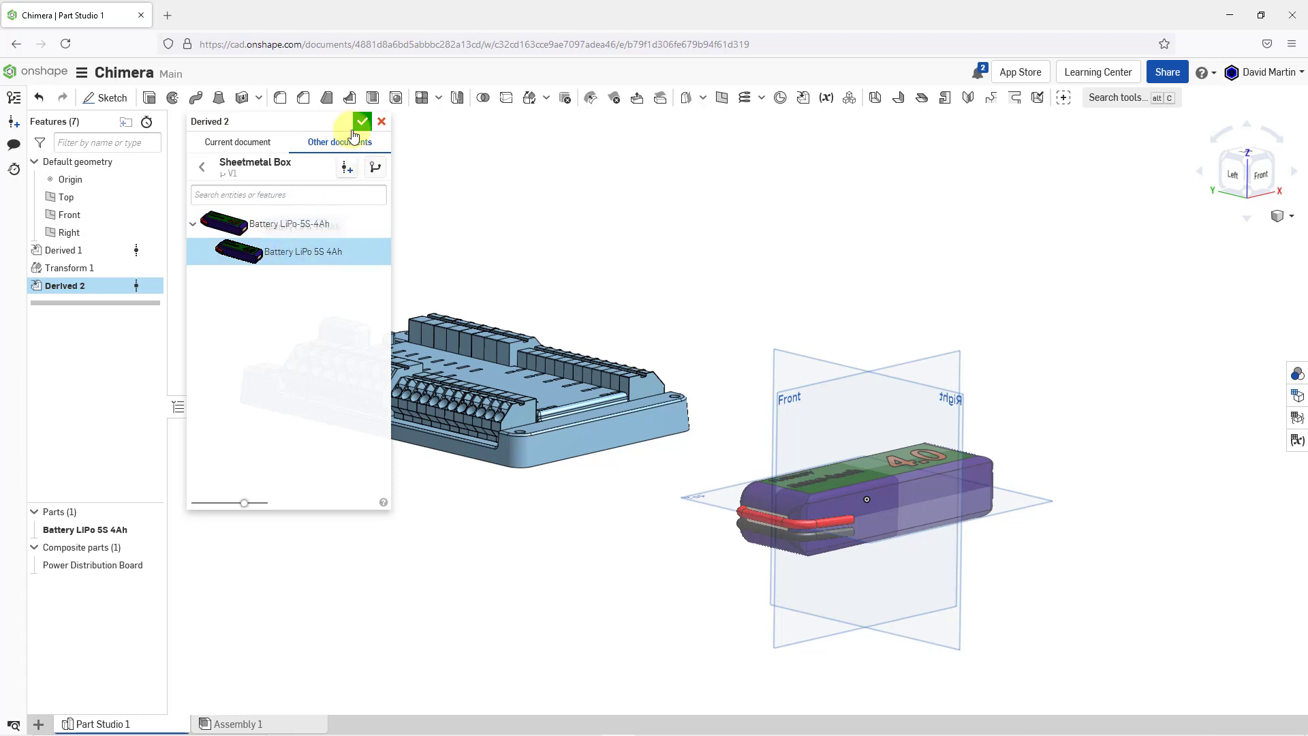
left_click(362, 122)
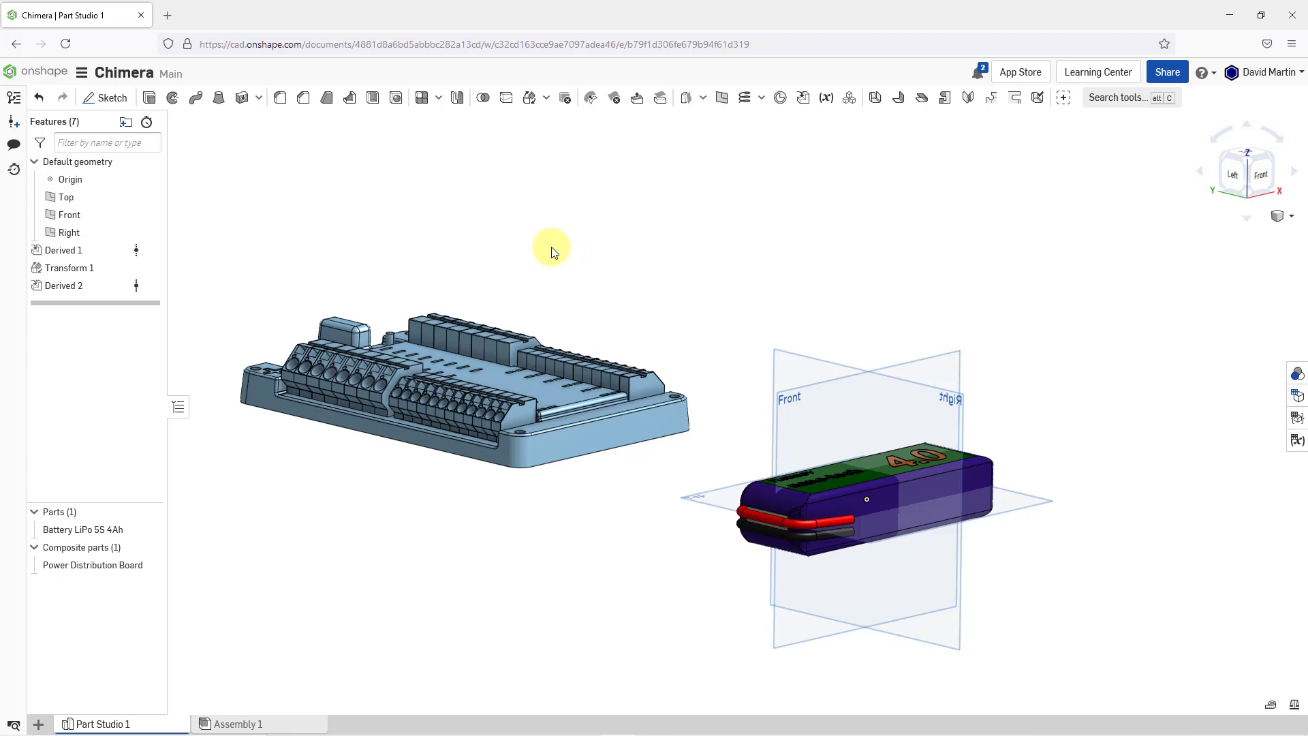
- Add Transform 2, rotating the Battery LiPo 5S 4Ah -90° about a mate connector on its top face
left_click(530, 101)
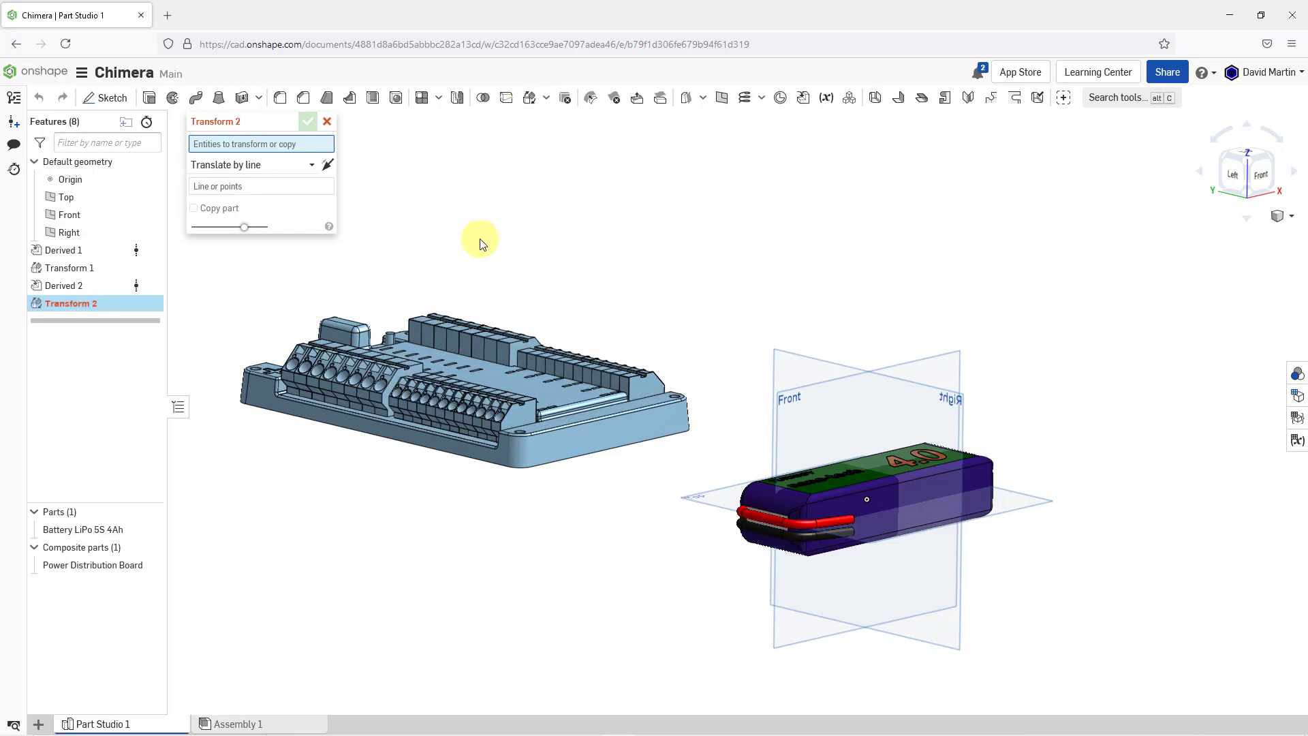
left_click(87, 531)
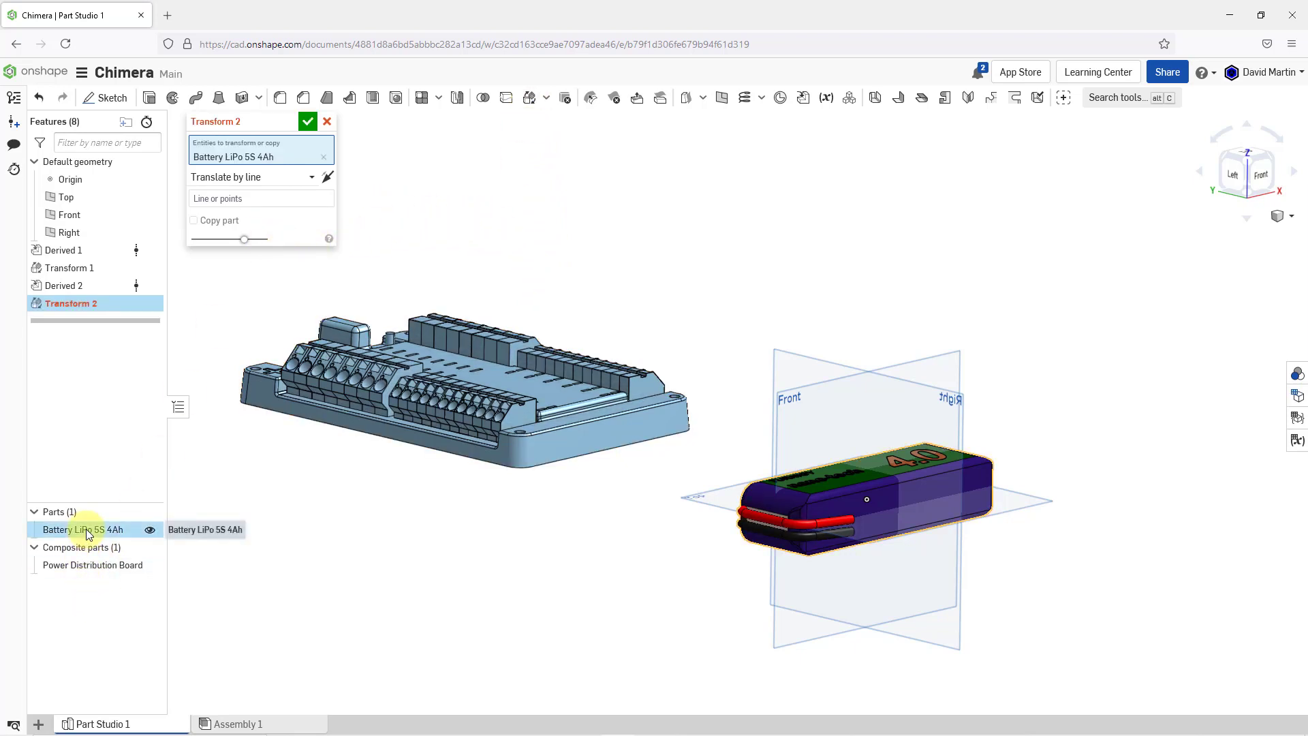
left_click(240, 179)
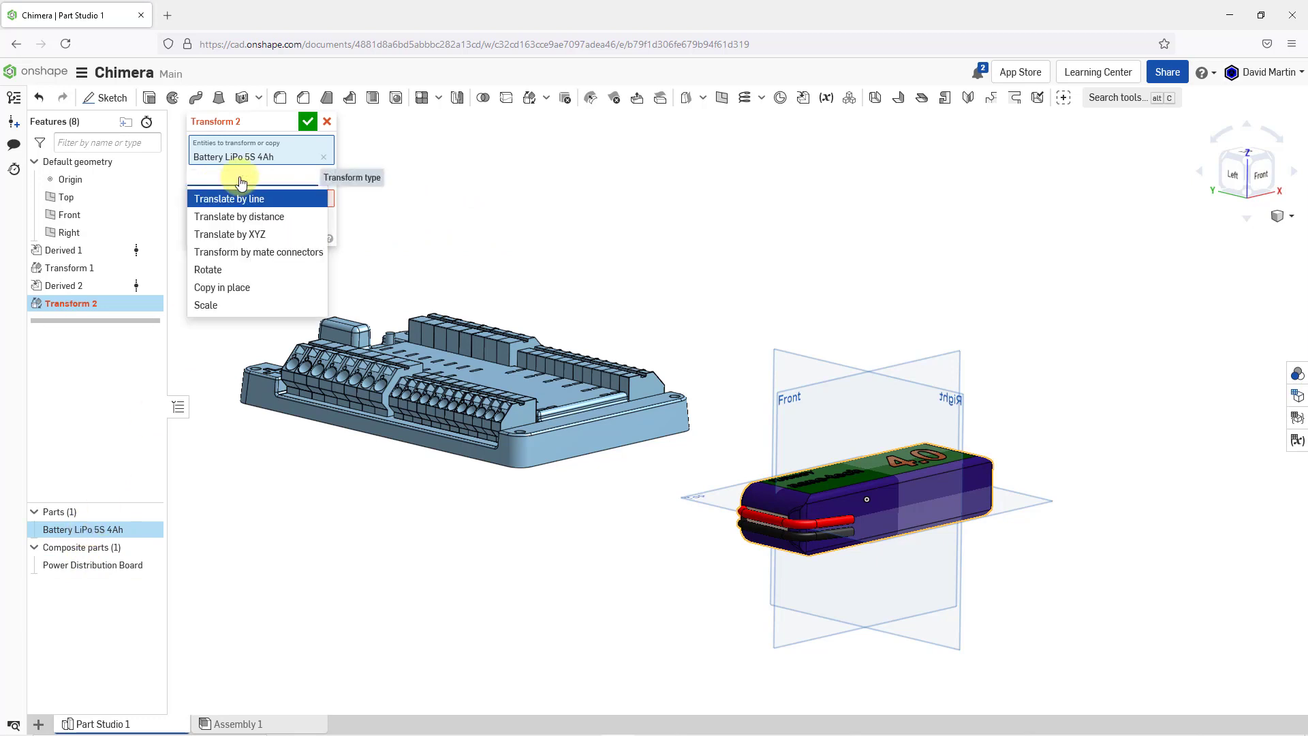
left_click(219, 270)
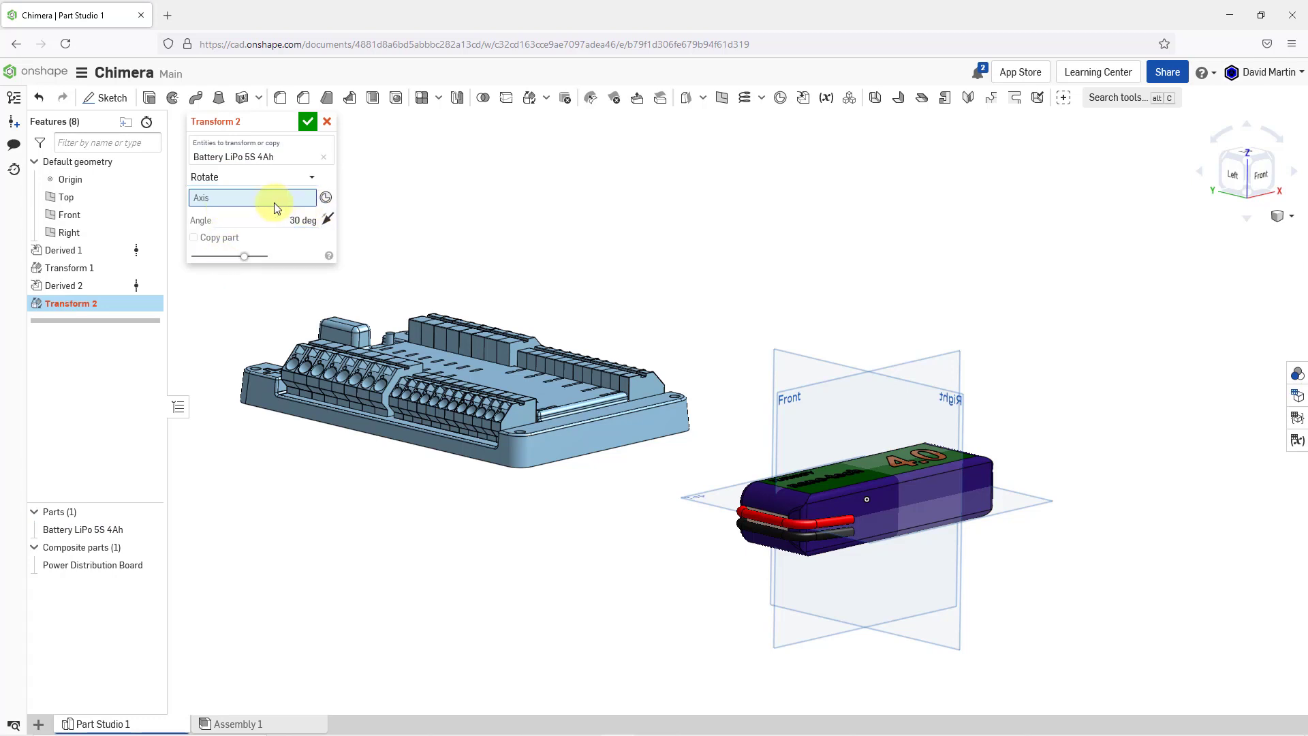
left_click(325, 197)
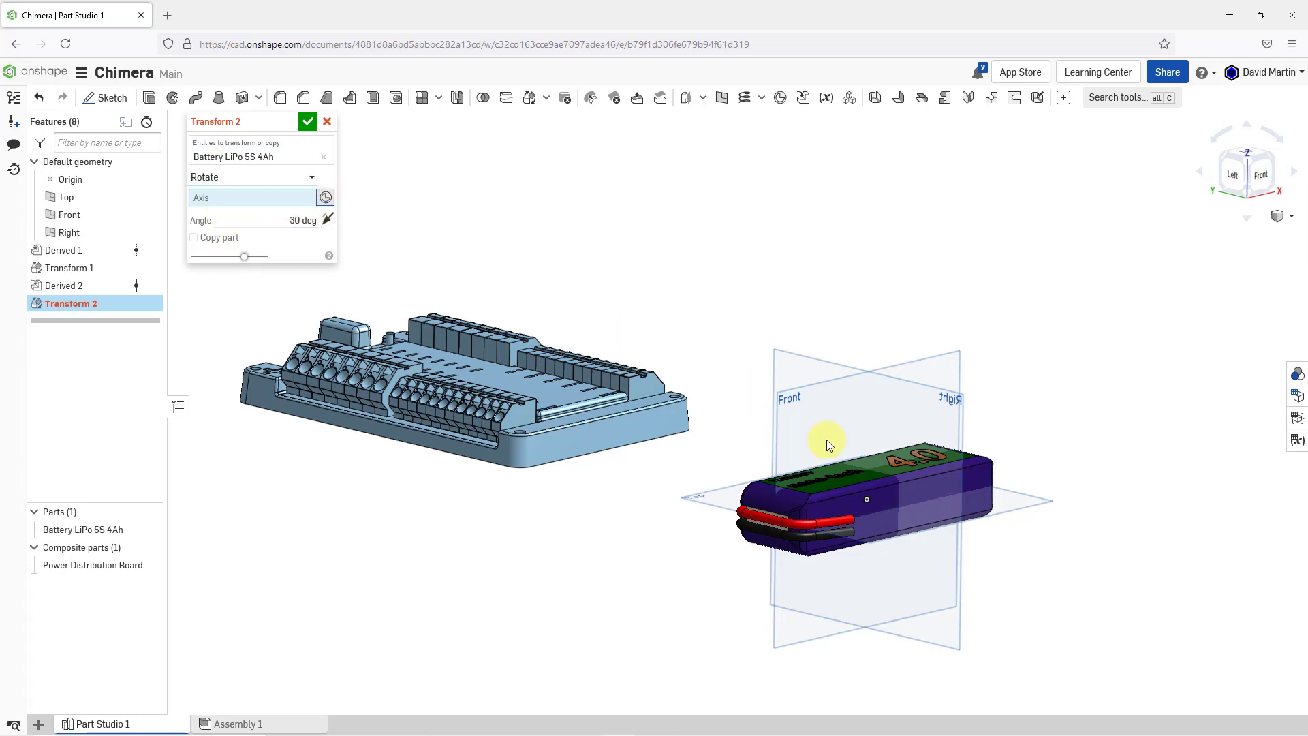
left_click(866, 460)
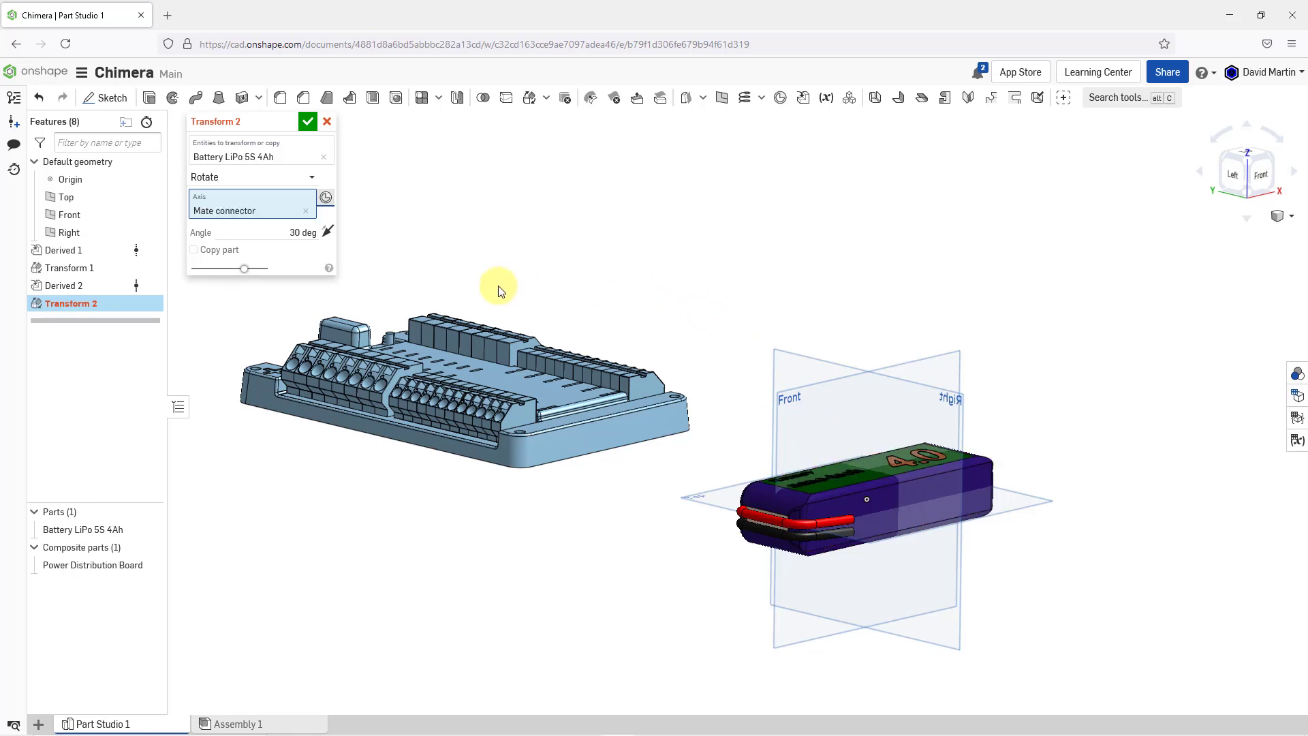
left_click(304, 233)
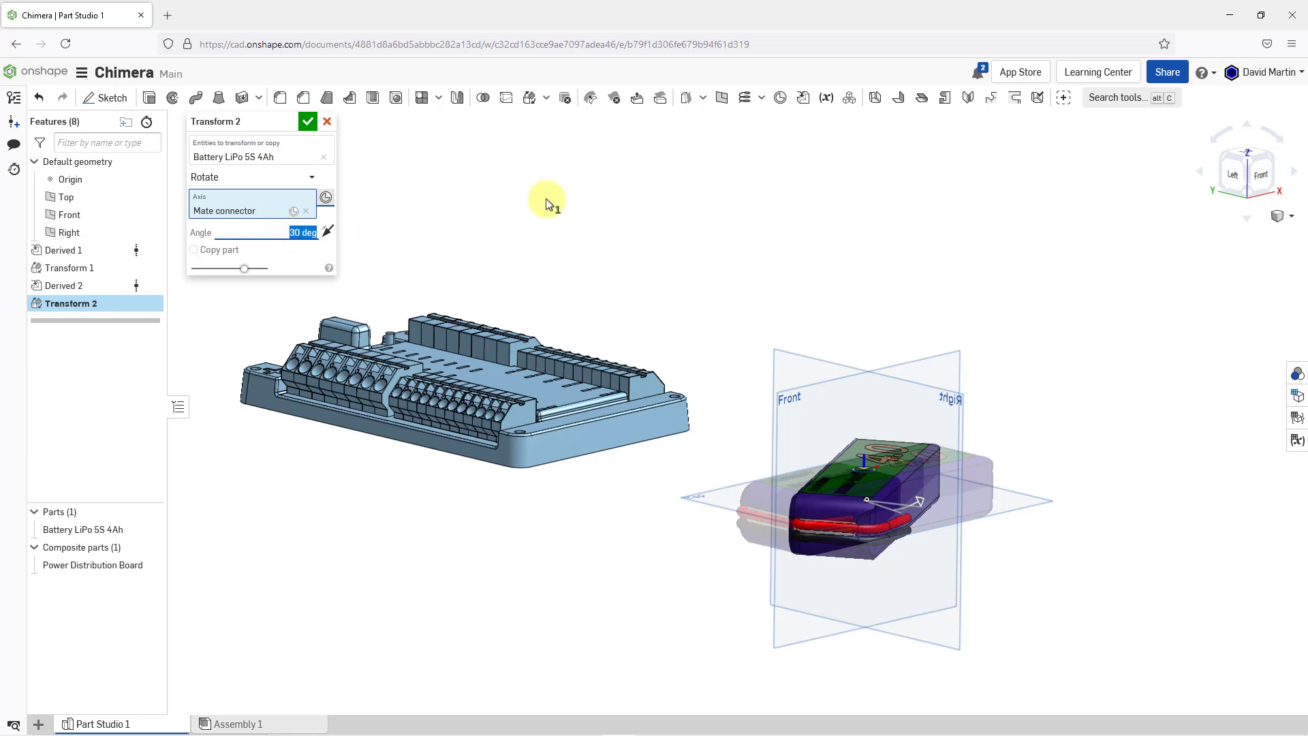
type("-90")
key("Return")
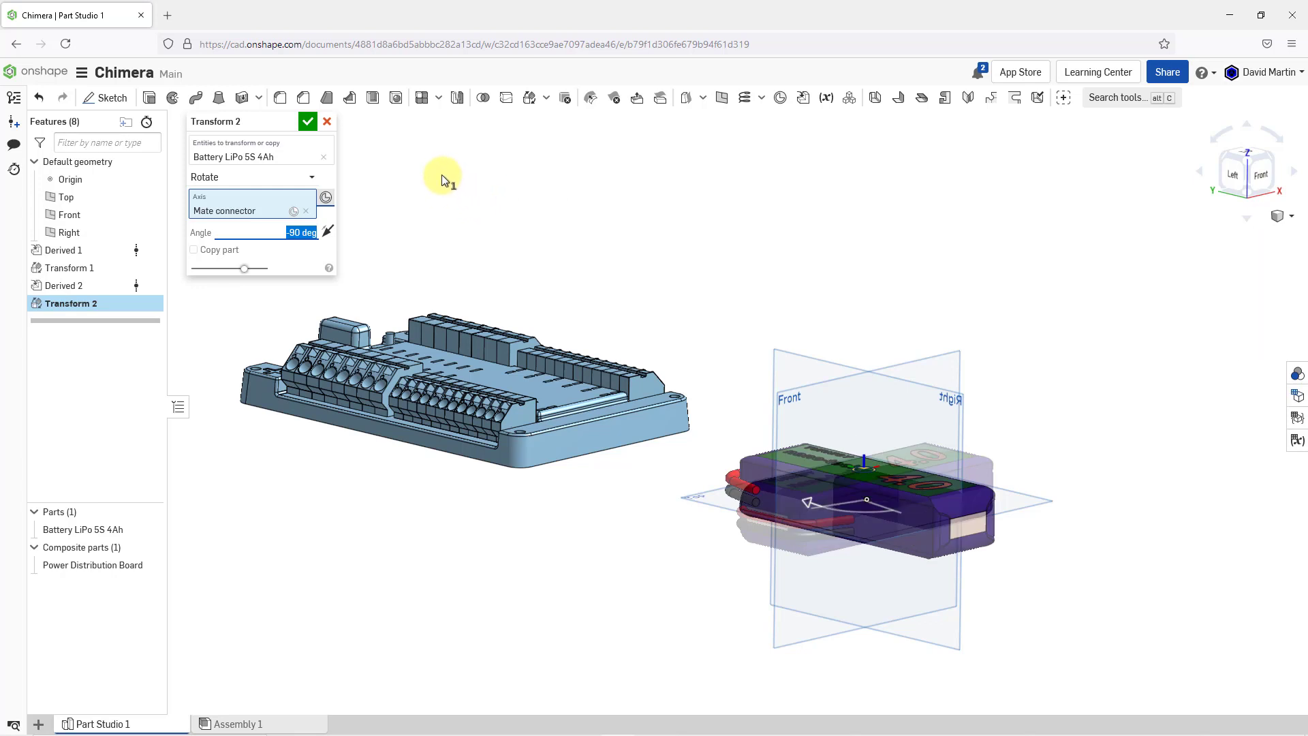
left_click(305, 124)
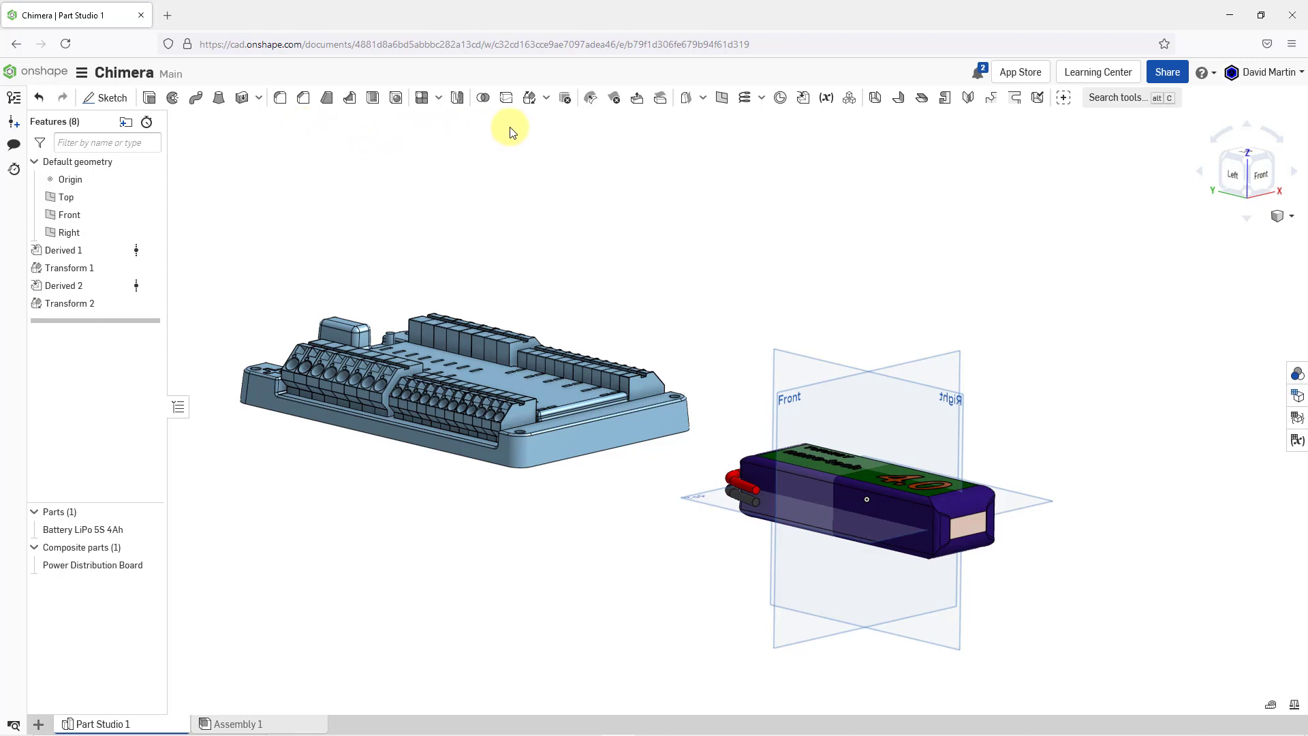
- Add Transform 3, translating the battery by XYZ with a Y offset of -200 mm
left_click(530, 97)
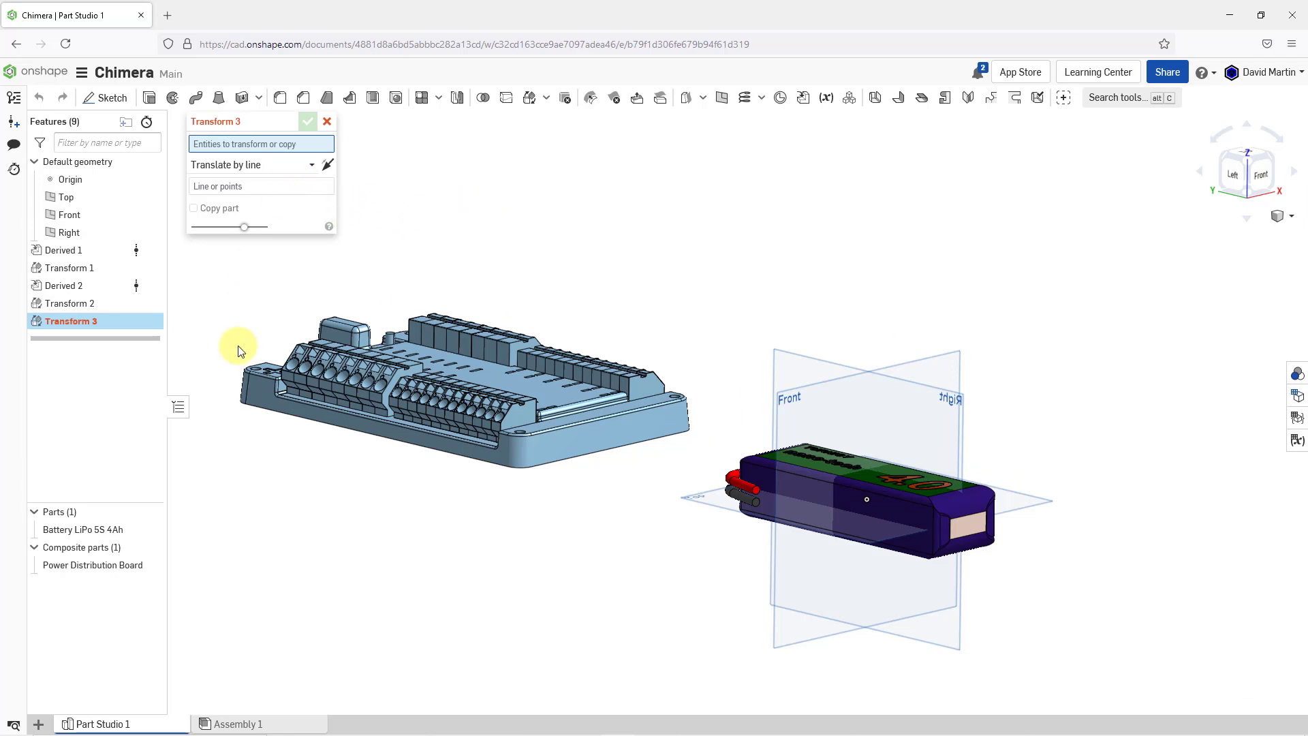
left_click(103, 530)
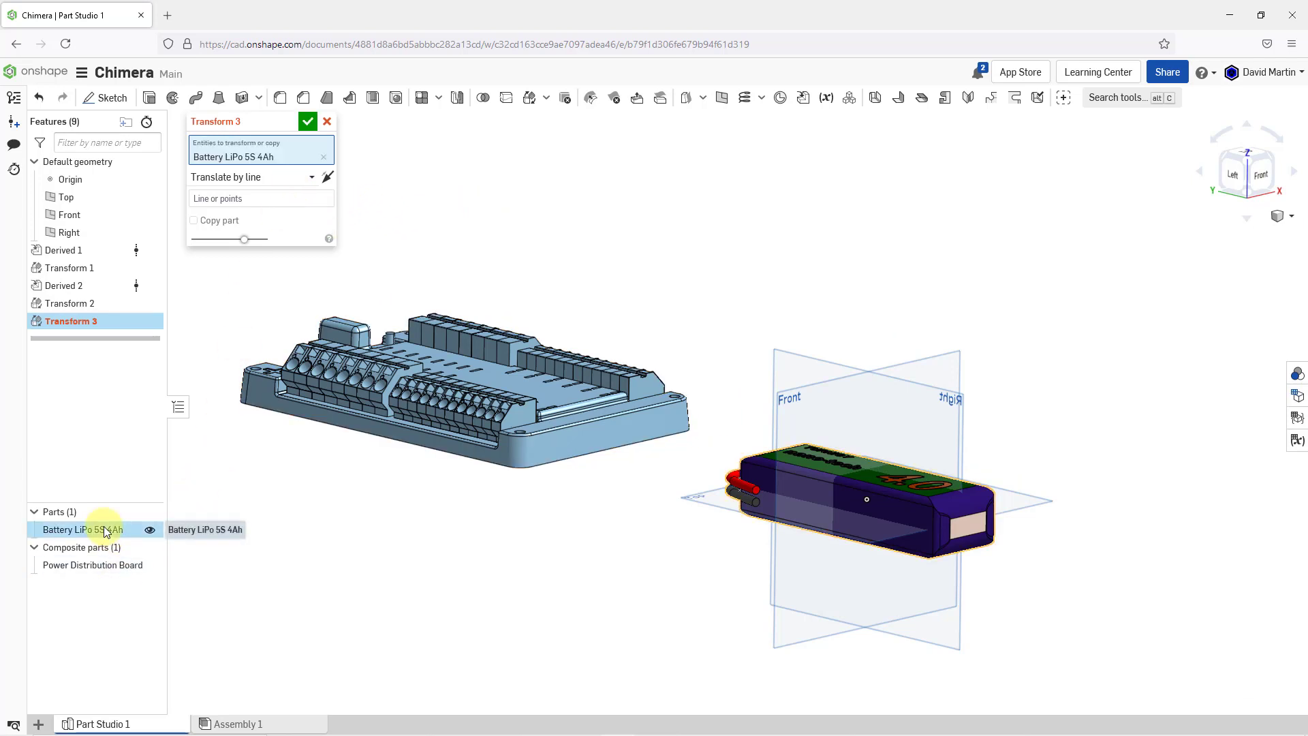
left_click(259, 178)
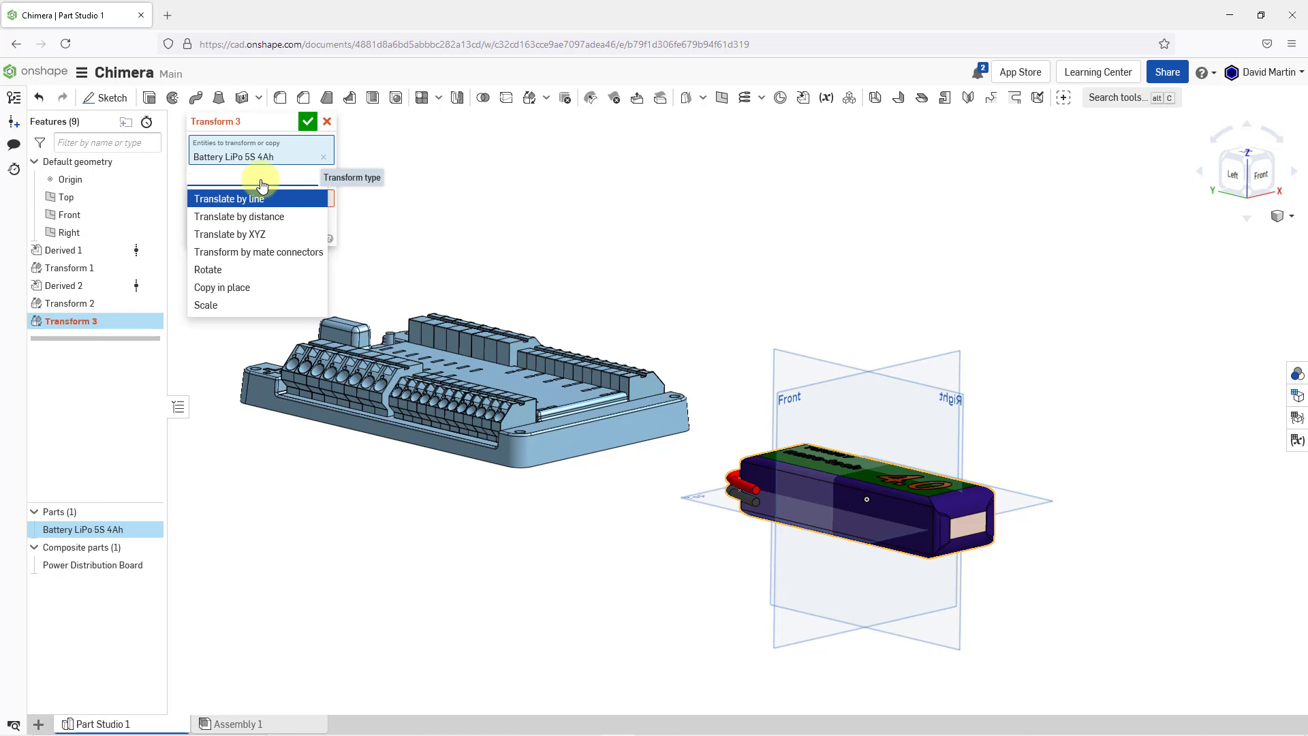
left_click(249, 235)
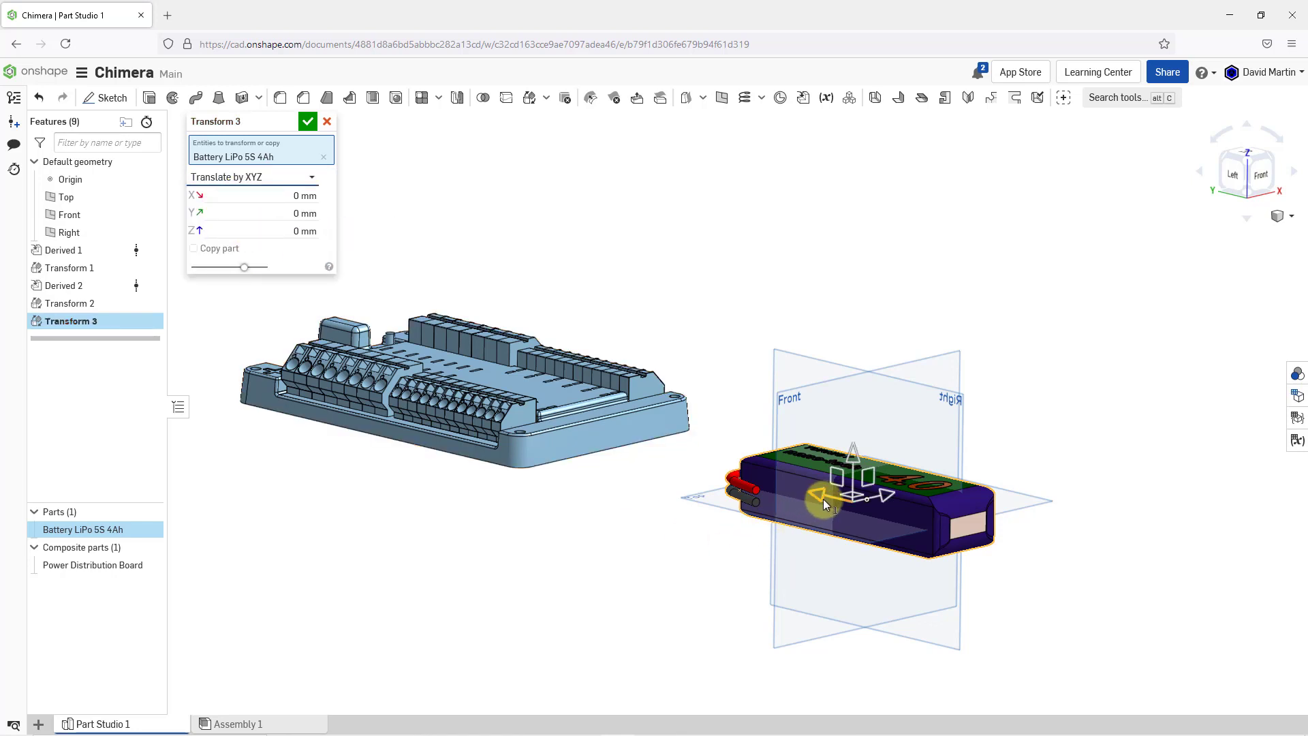
left_click_drag(823, 499, 1071, 574)
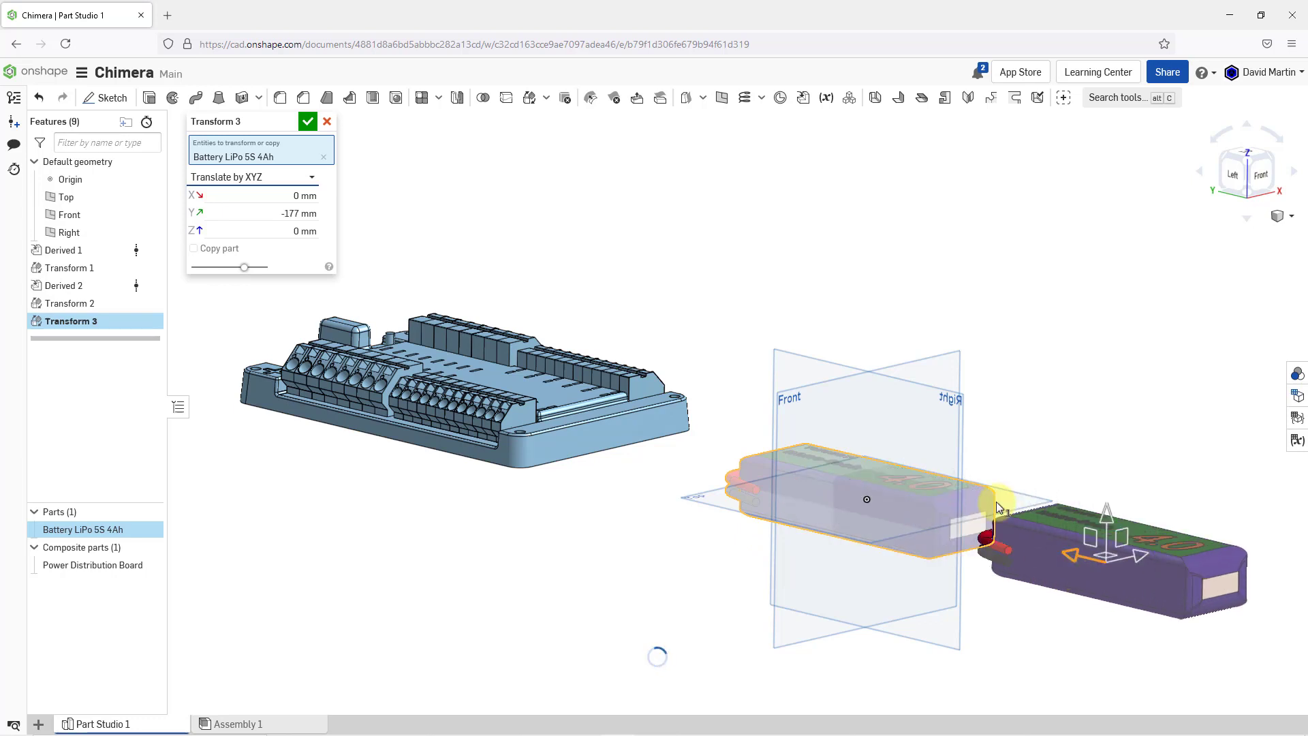
left_click(278, 213)
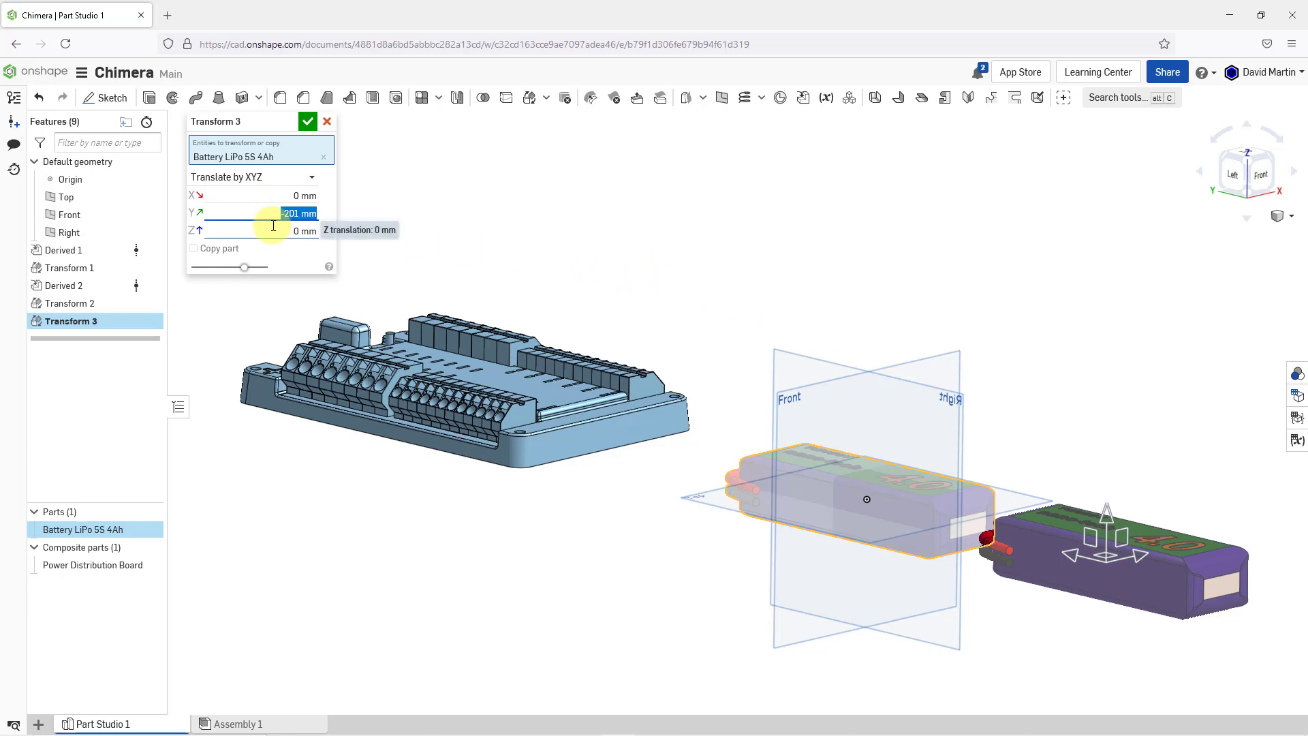
type("-200")
key("Return")
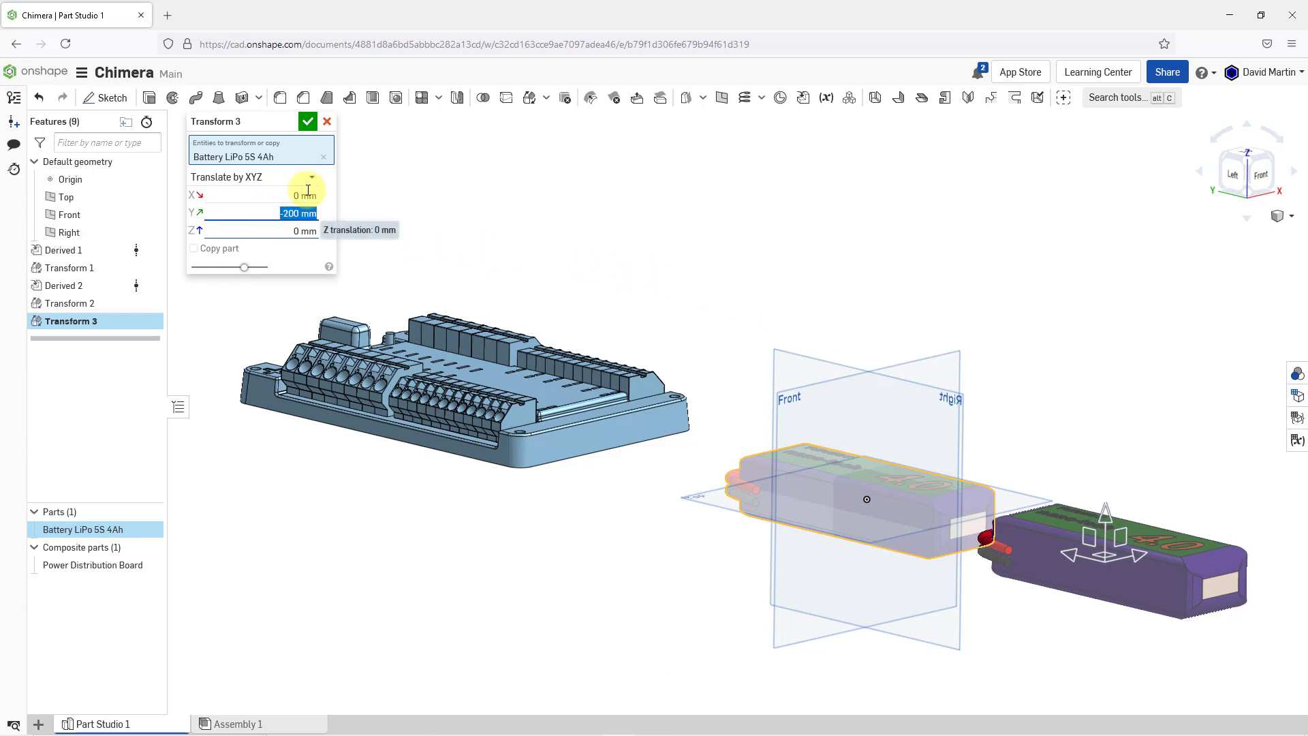
left_click(307, 122)
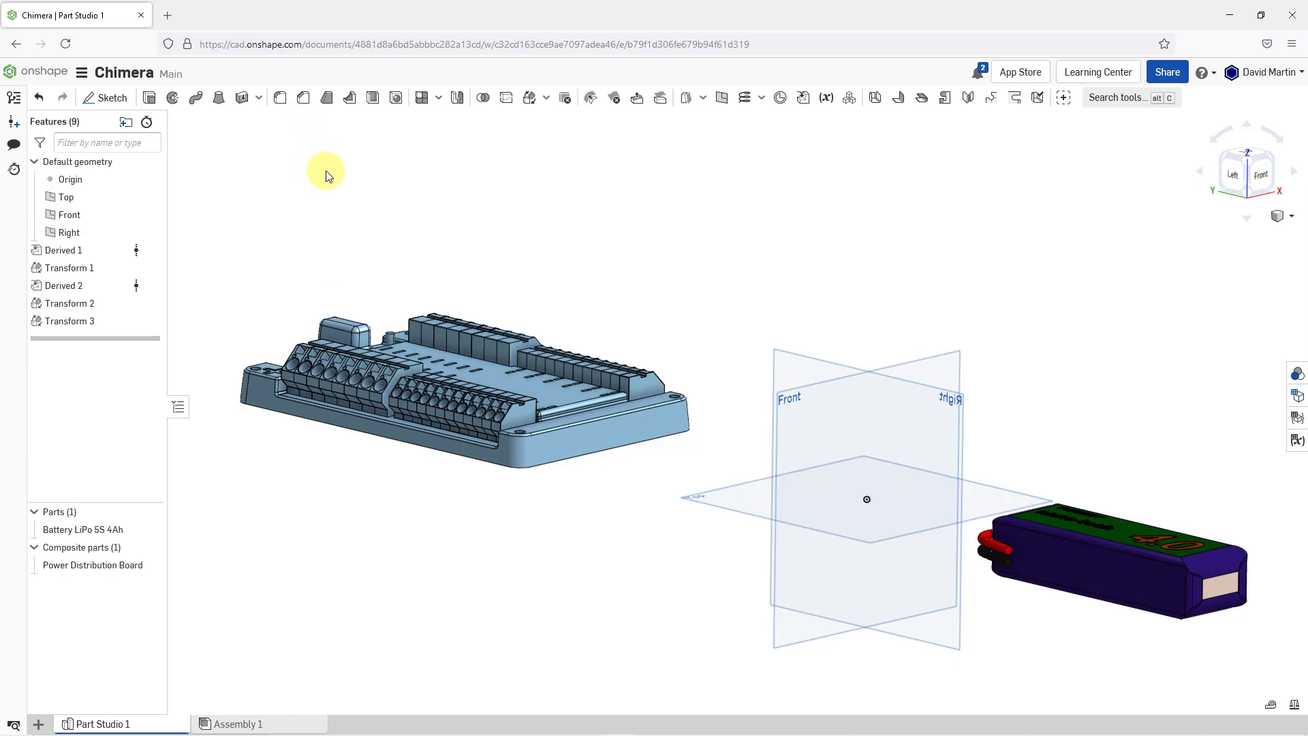
- Linear-pattern the battery along the Right plane normal, centred, with 100 mm spacing
left_click(438, 103)
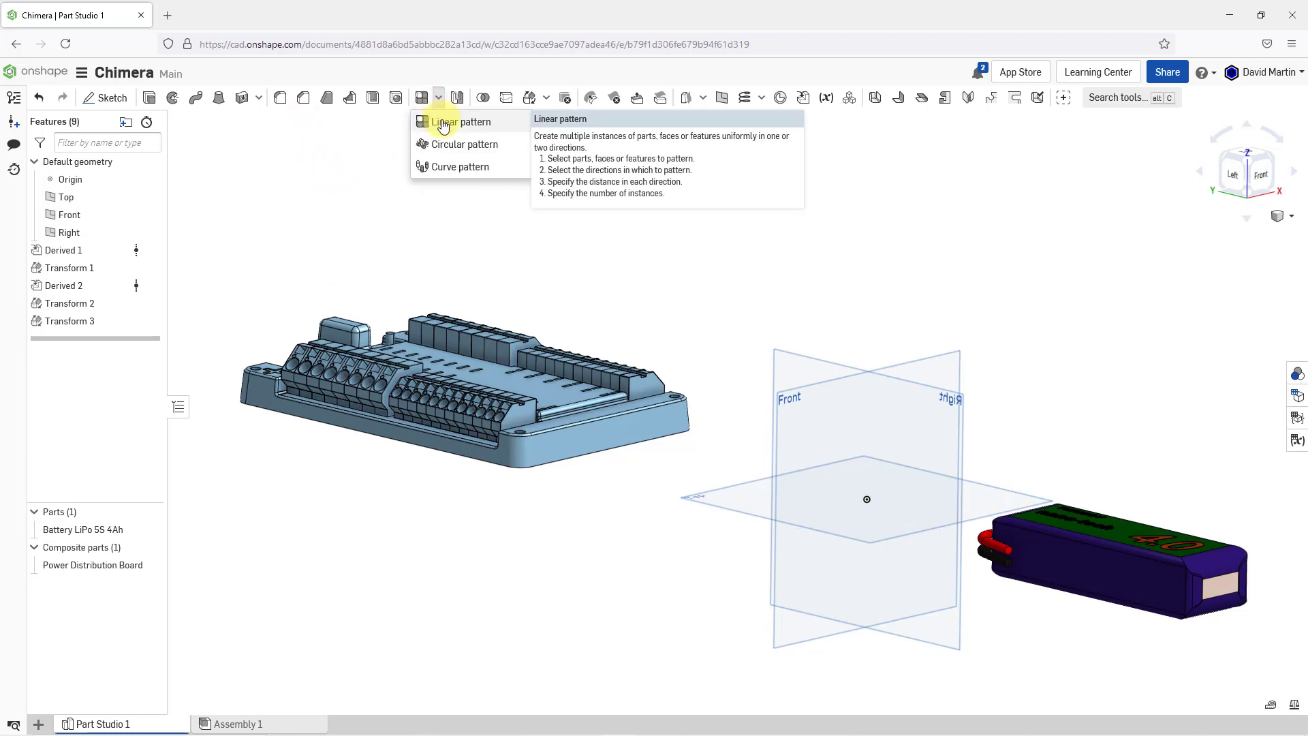
left_click(443, 126)
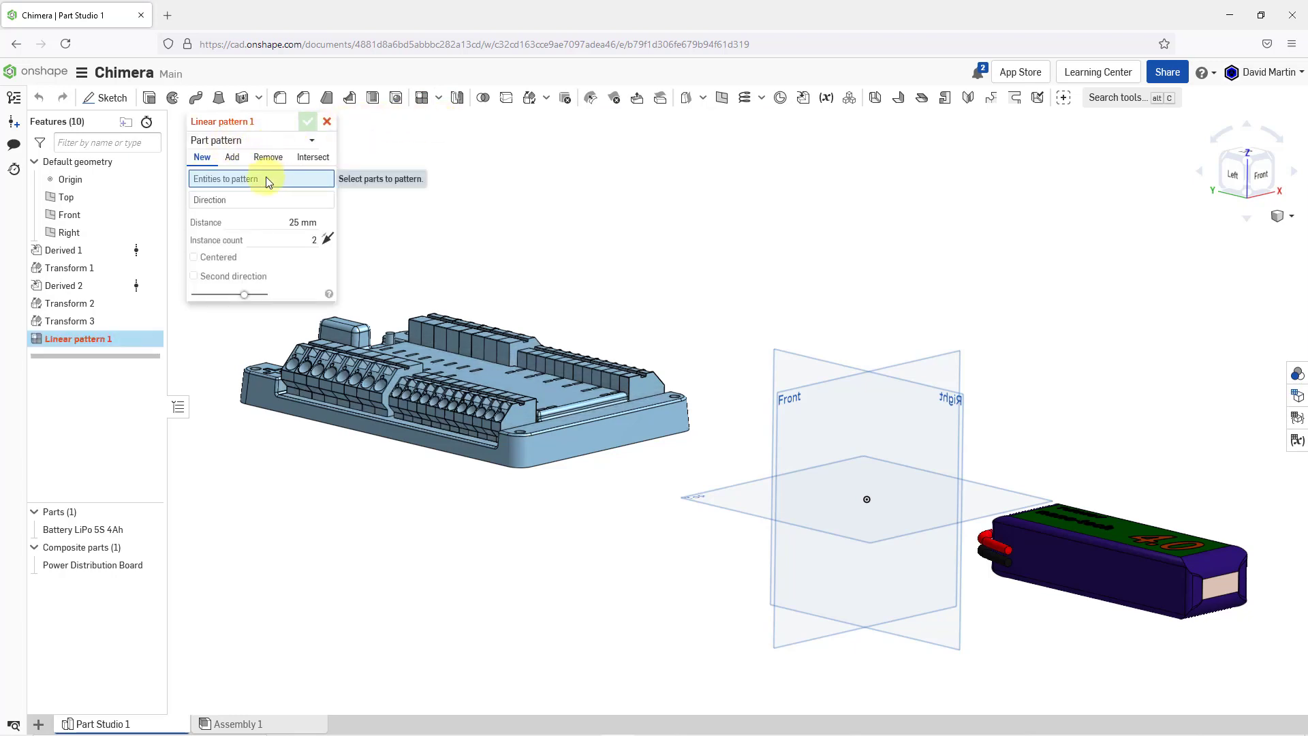
left_click(103, 530)
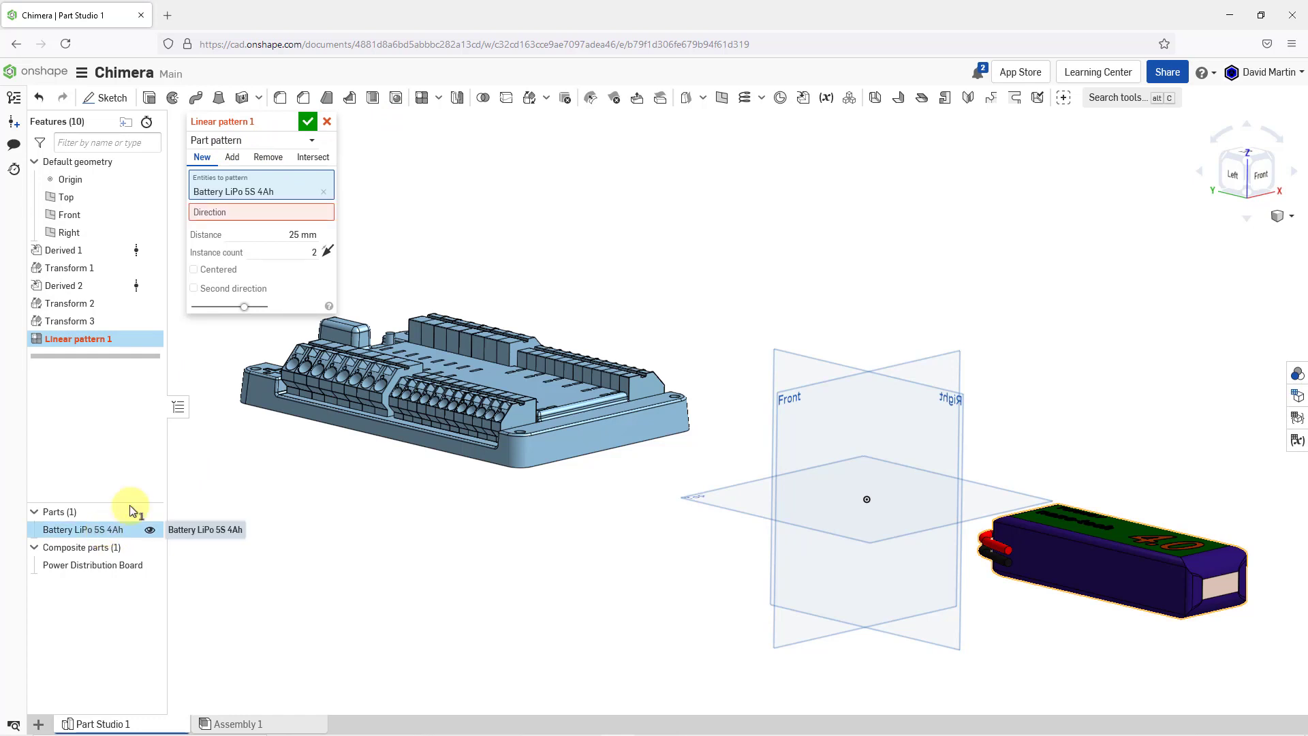
left_click(219, 212)
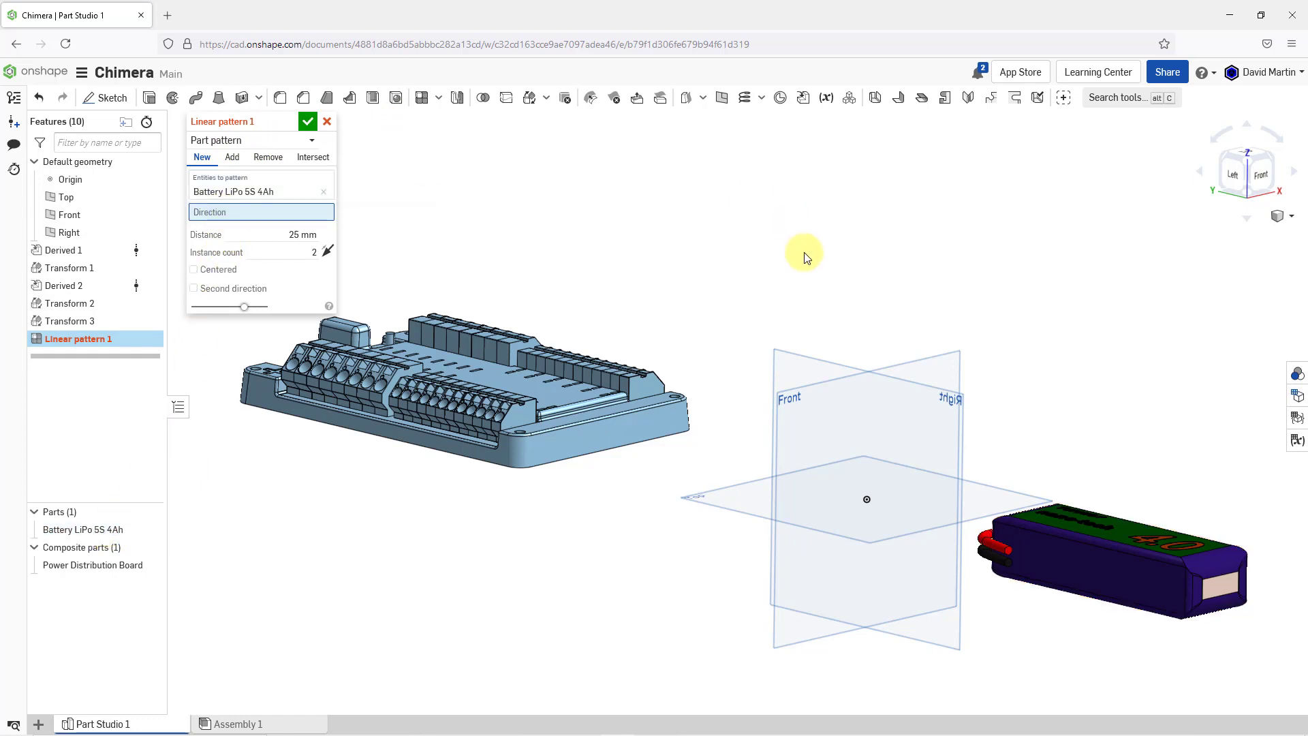
left_click(805, 355)
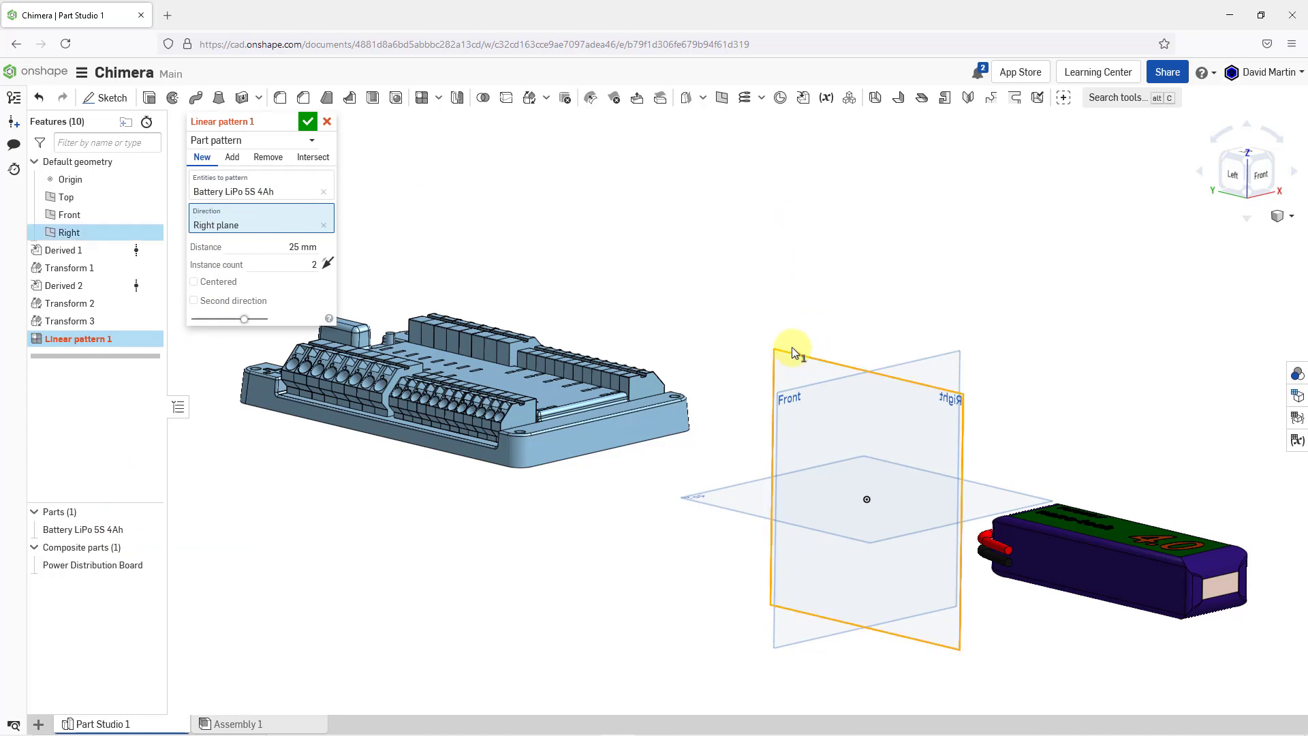
left_click(215, 286)
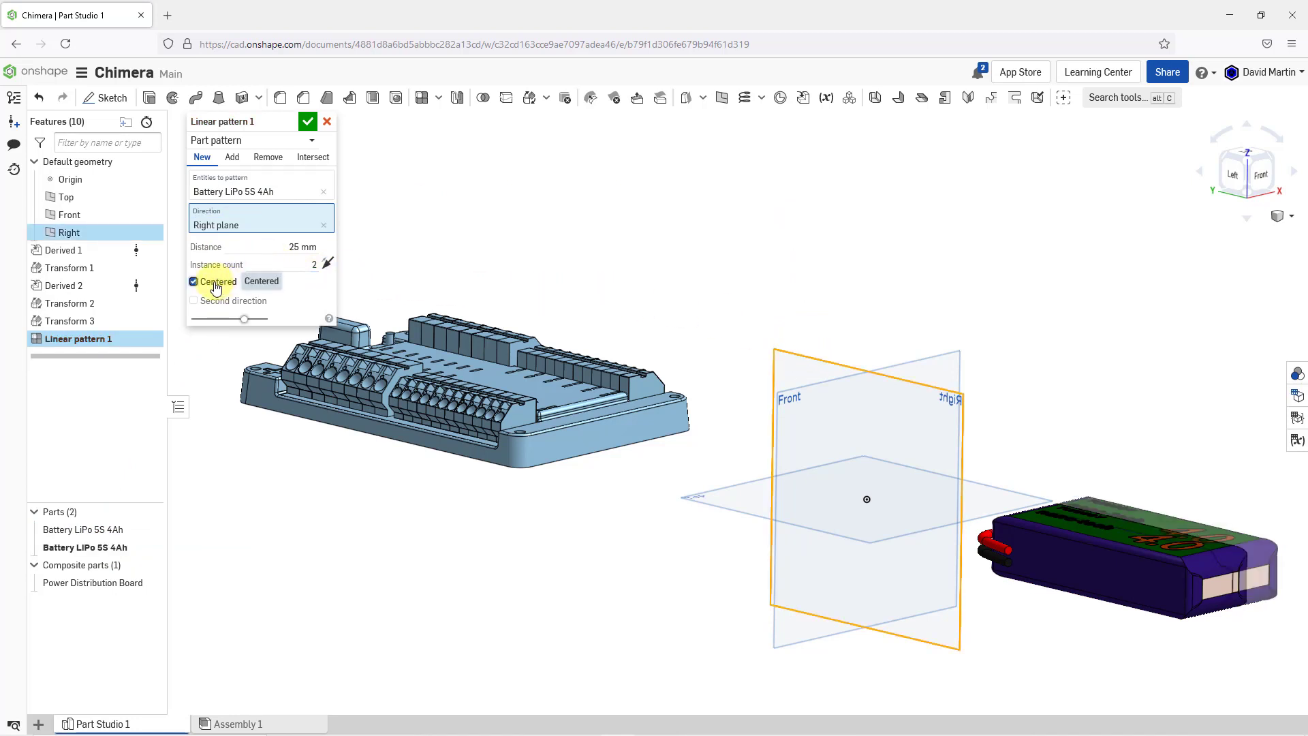
left_click(280, 247)
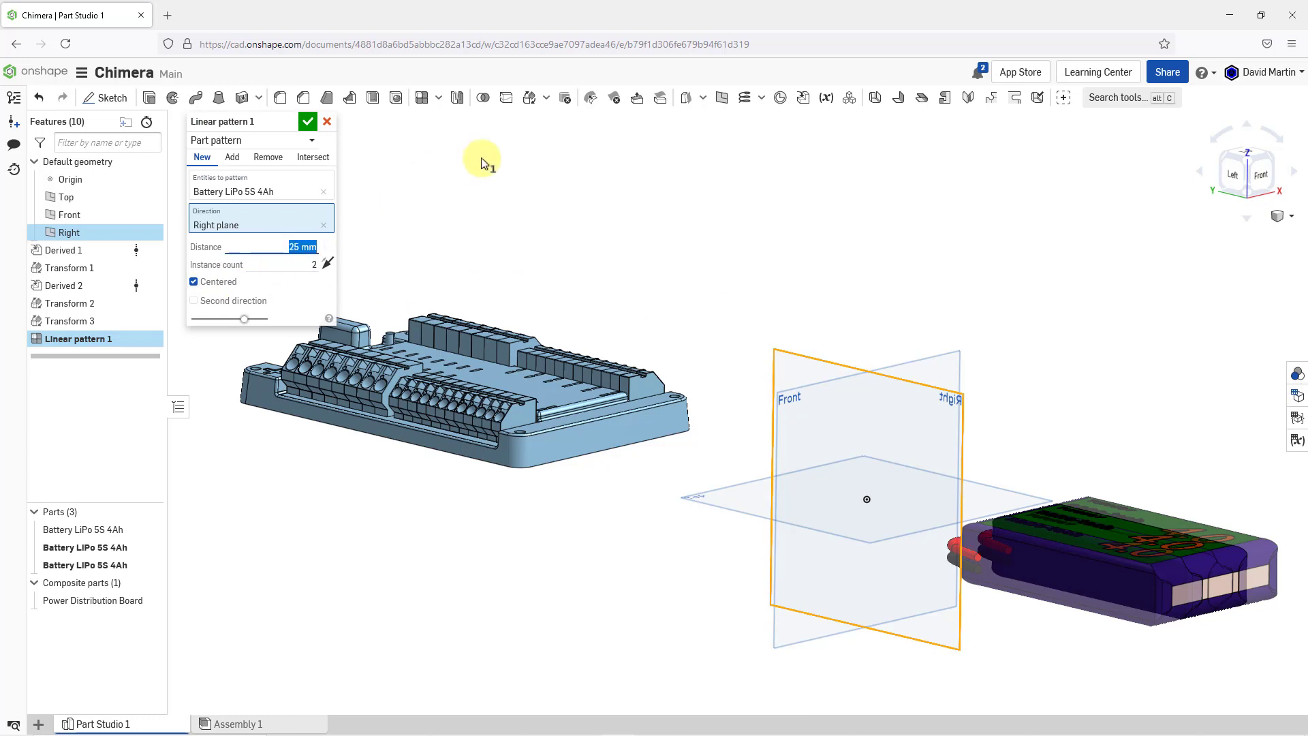
type("100")
key("Return")
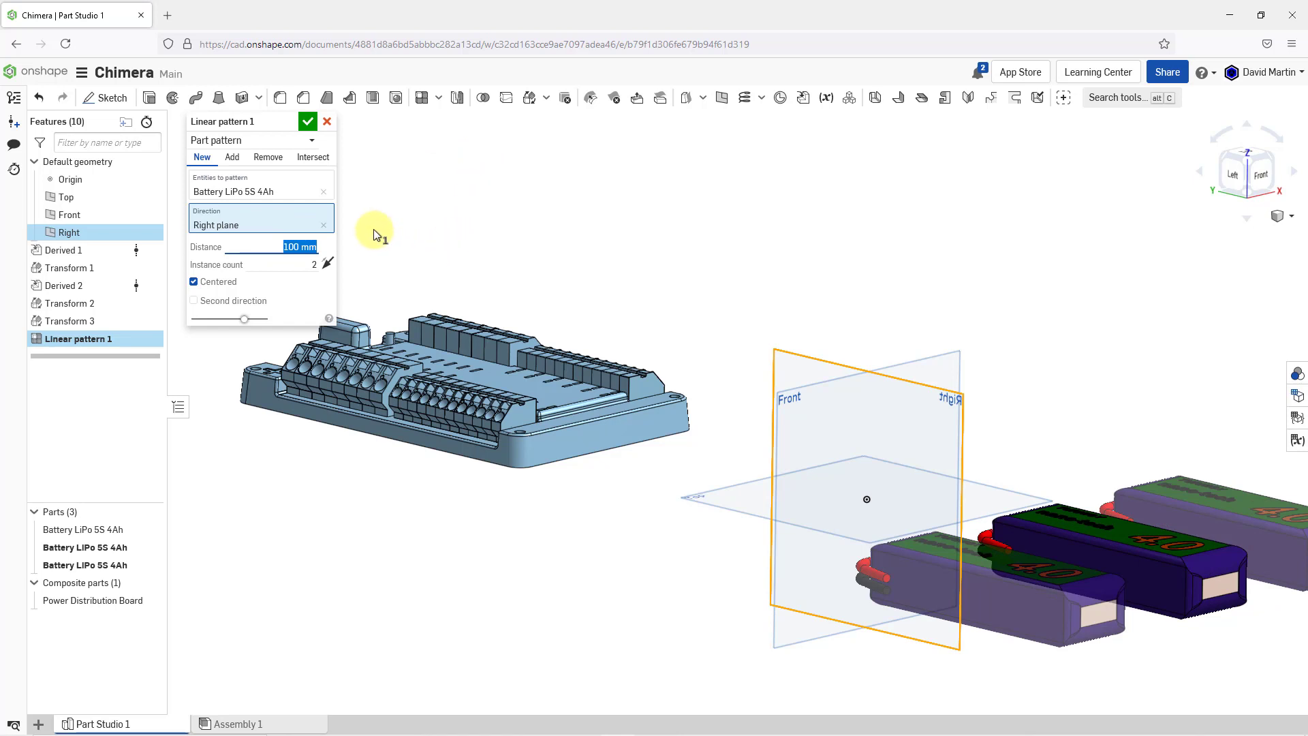
key("Return")
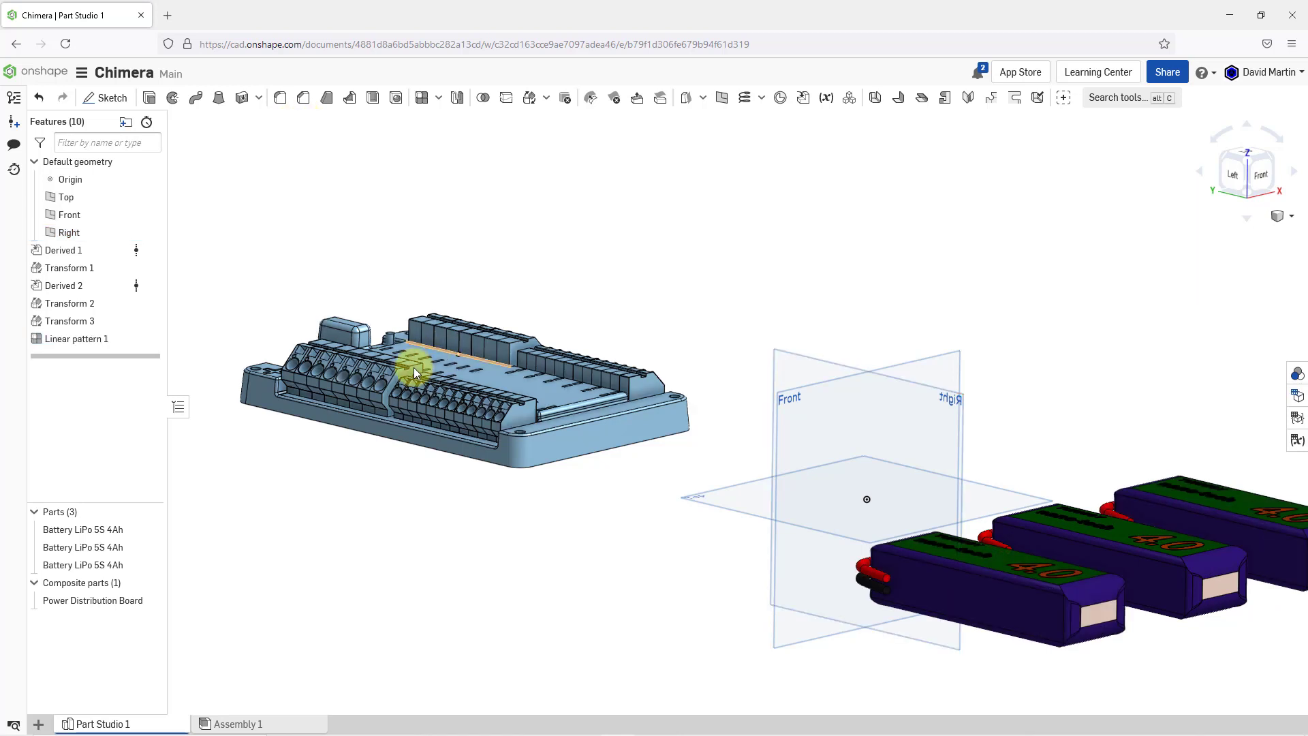
- Fit and orbit the view, then hide all default planes with the P shortcut
key("f")
key("Right")
key("Right")
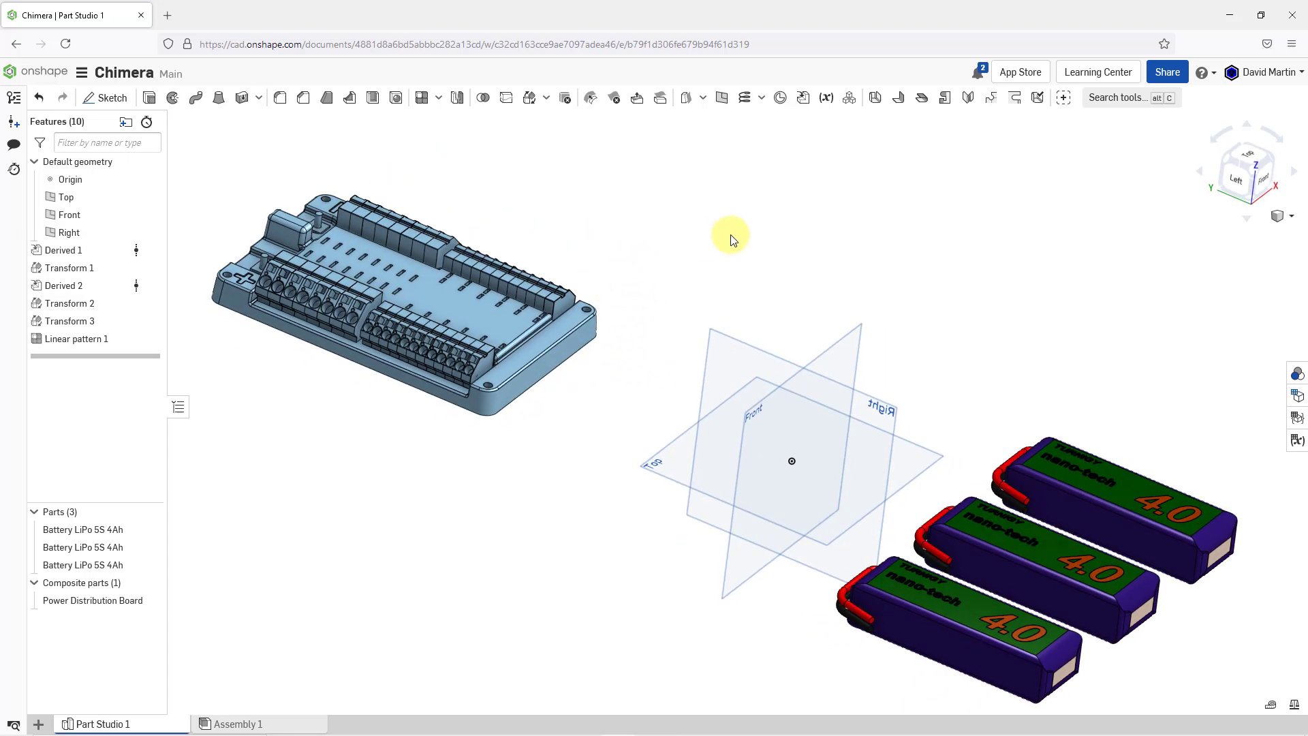
key("p")
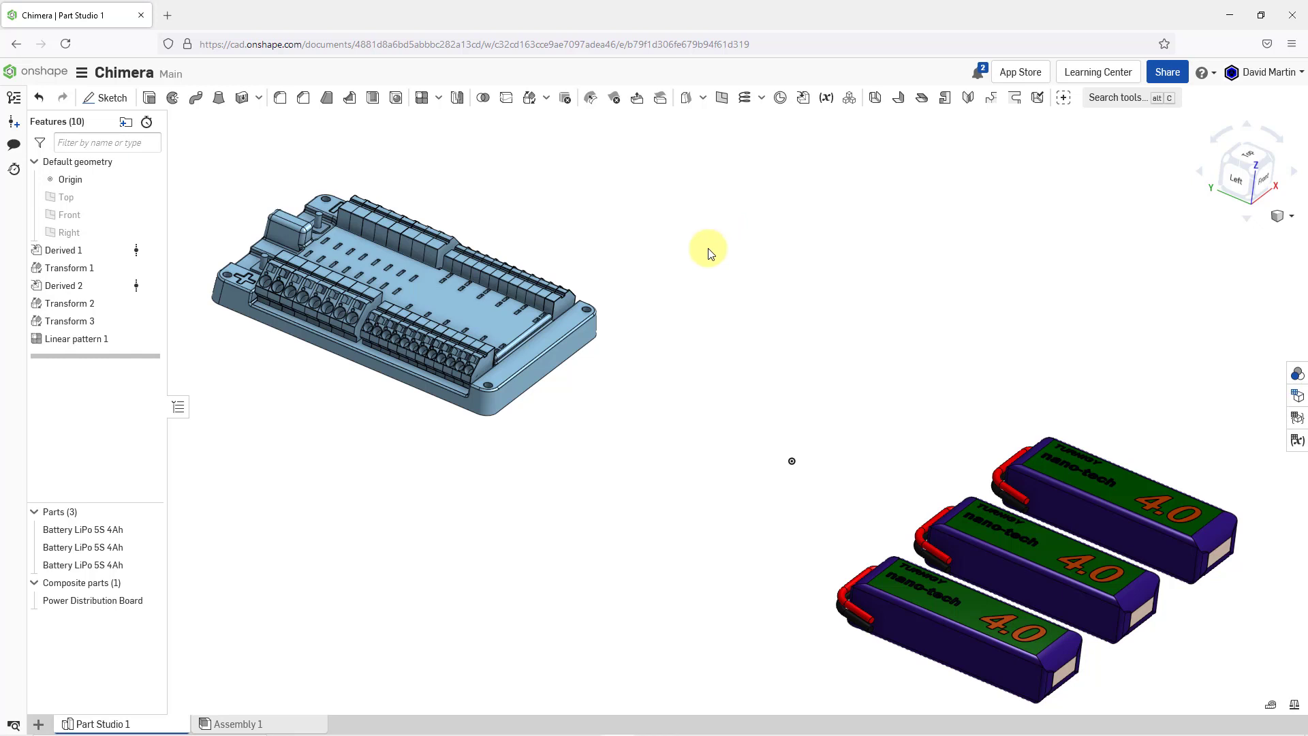
left_click(80, 251)
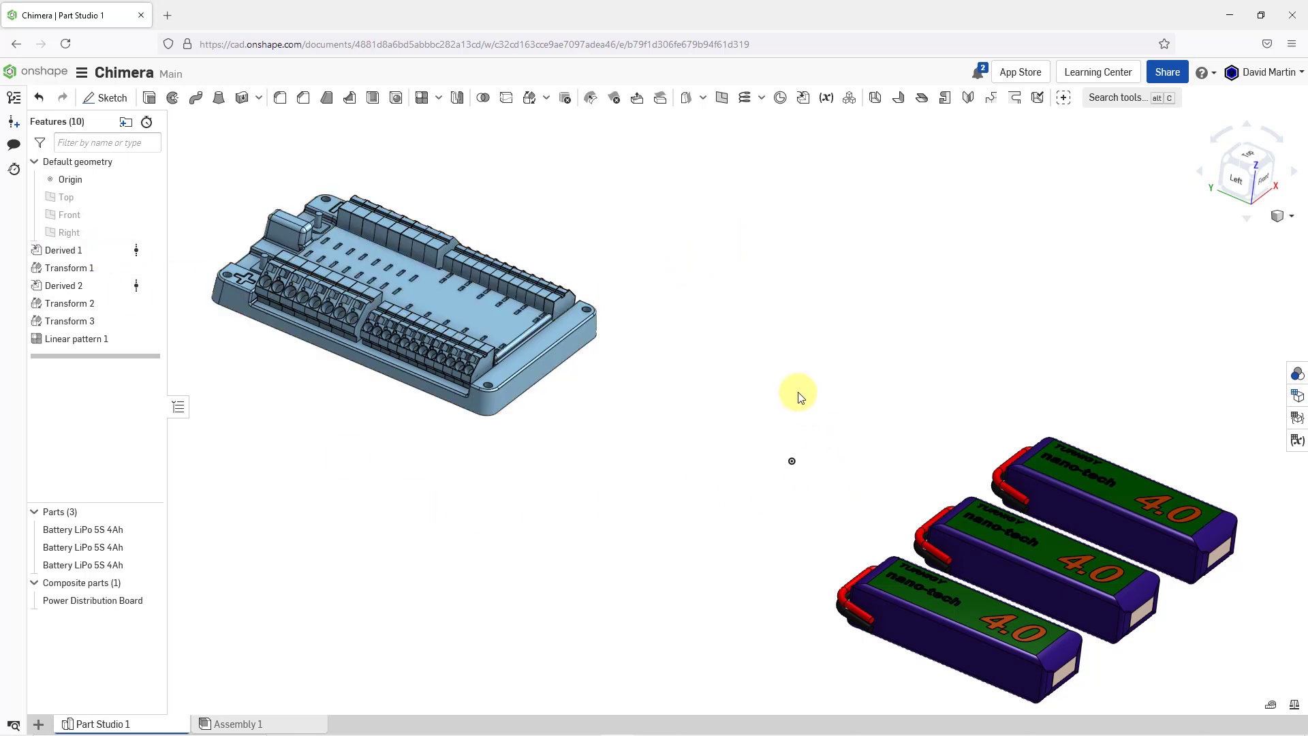